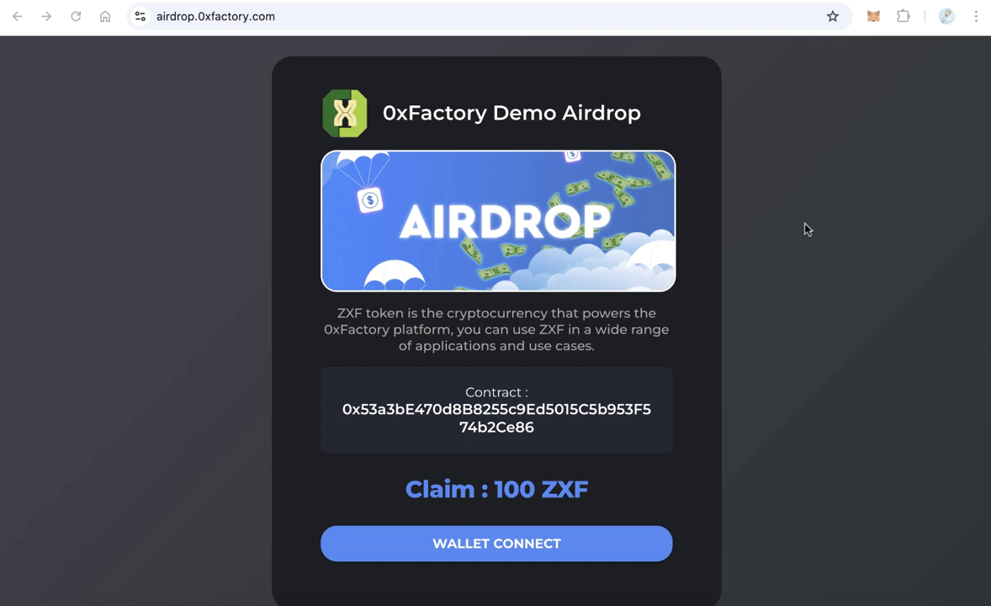
scroll(806, 228, down, 1)
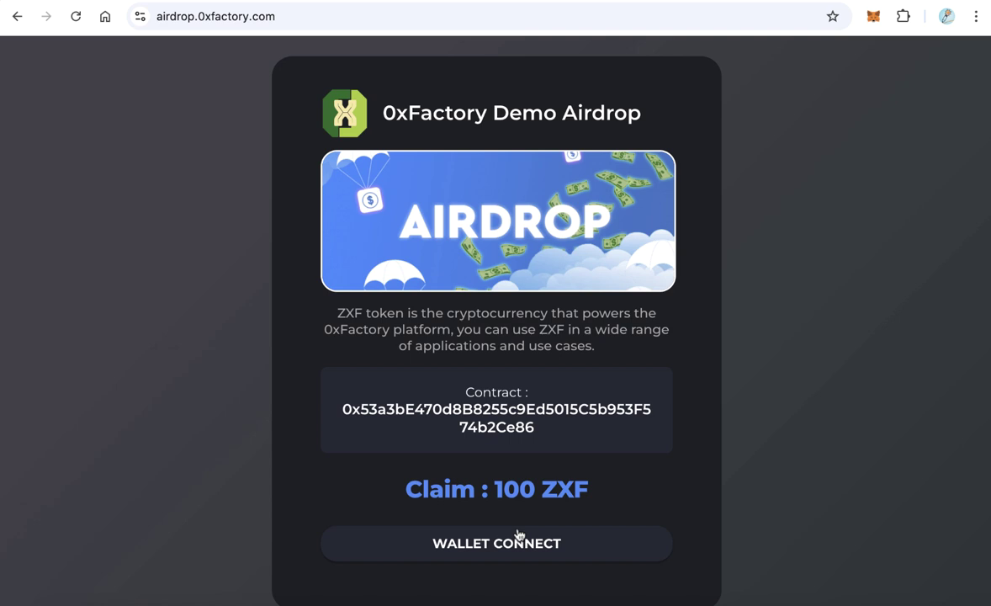
drag(551, 489, 497, 489)
click(497, 489)
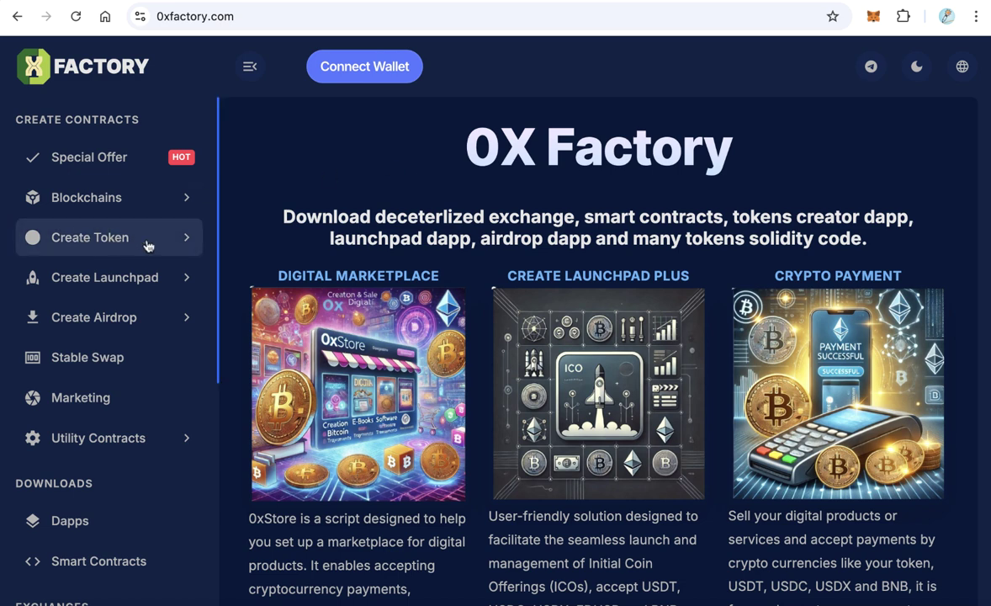
Step: Open the Standard Airdrop contract creation form on 0xfactory.com
click(107, 326)
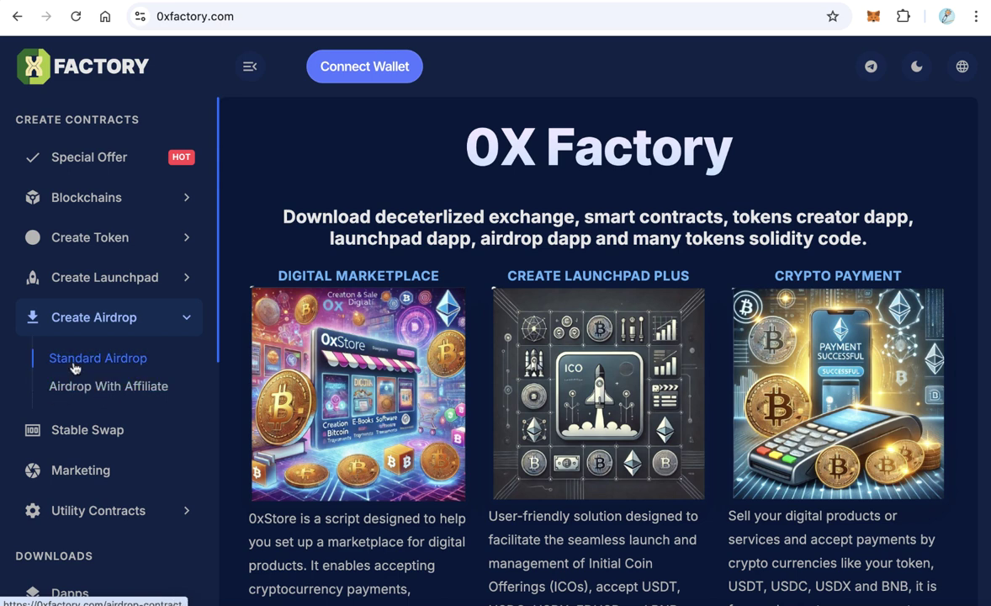
click(123, 360)
scroll(585, 341, down, 2)
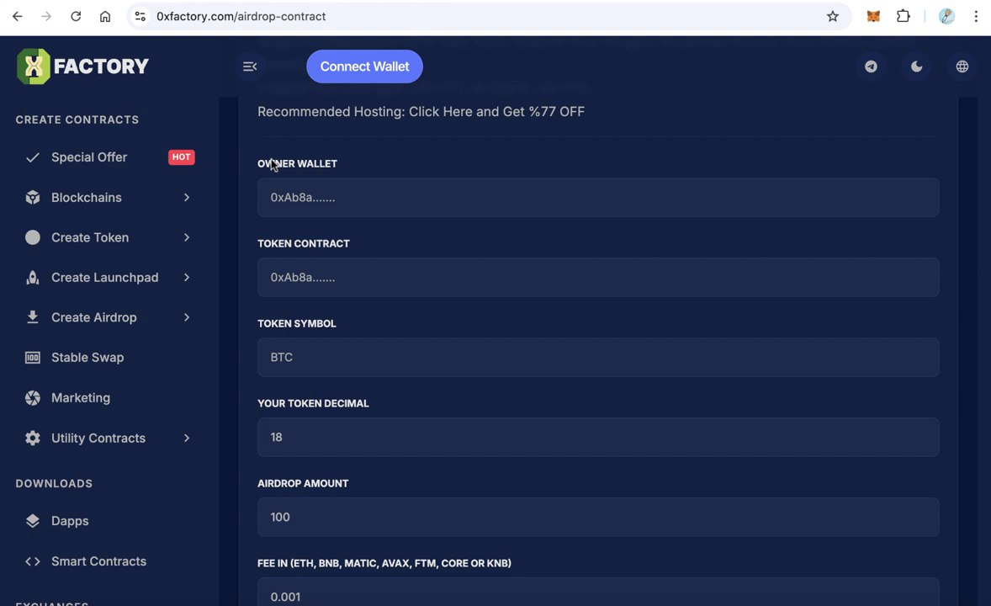
Step: Review the owner wallet, token contract, token symbol and token decimal fields of the airdrop form
drag(275, 164, 326, 166)
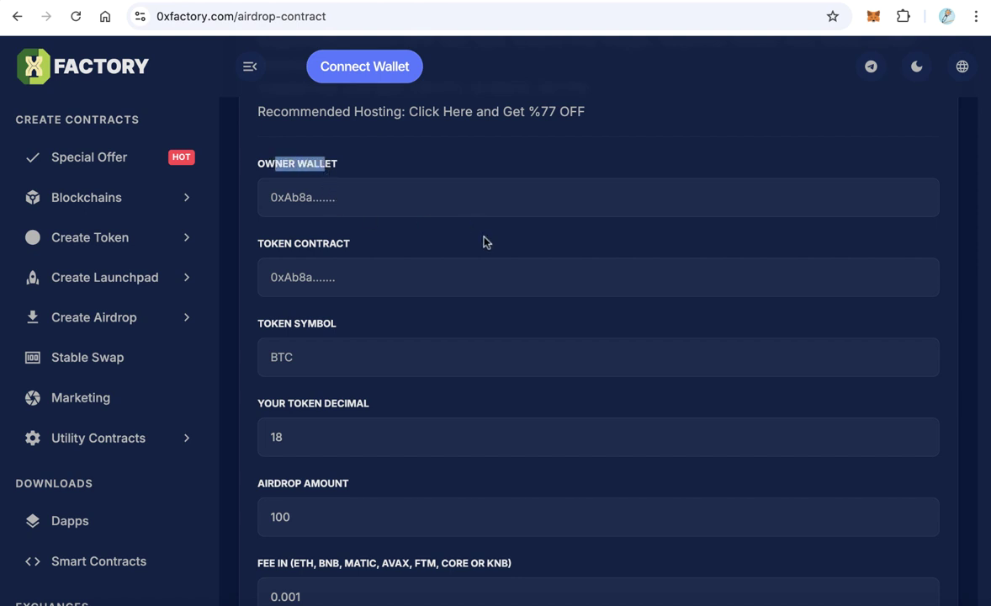
click(357, 206)
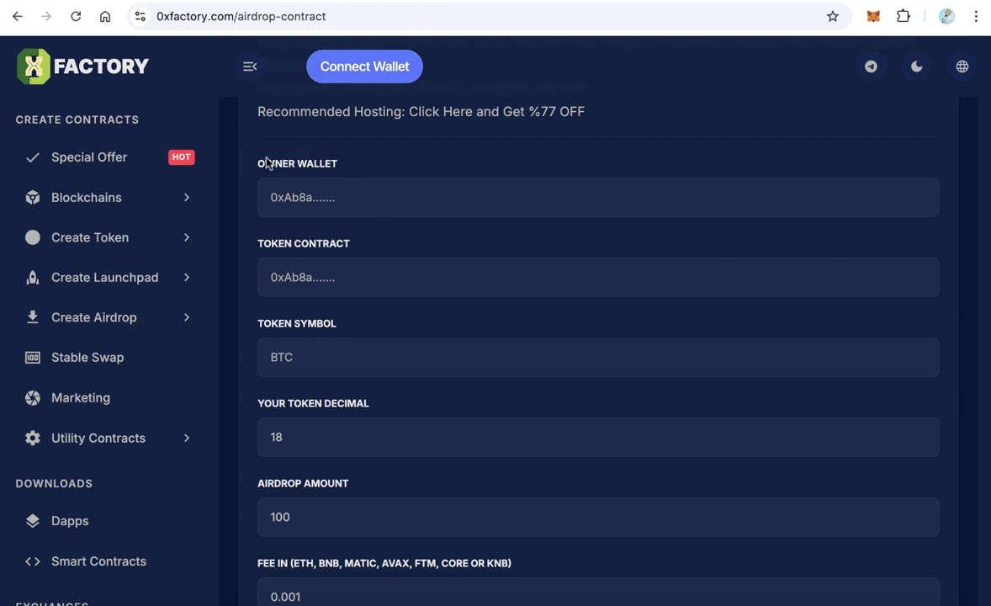
drag(266, 163, 320, 163)
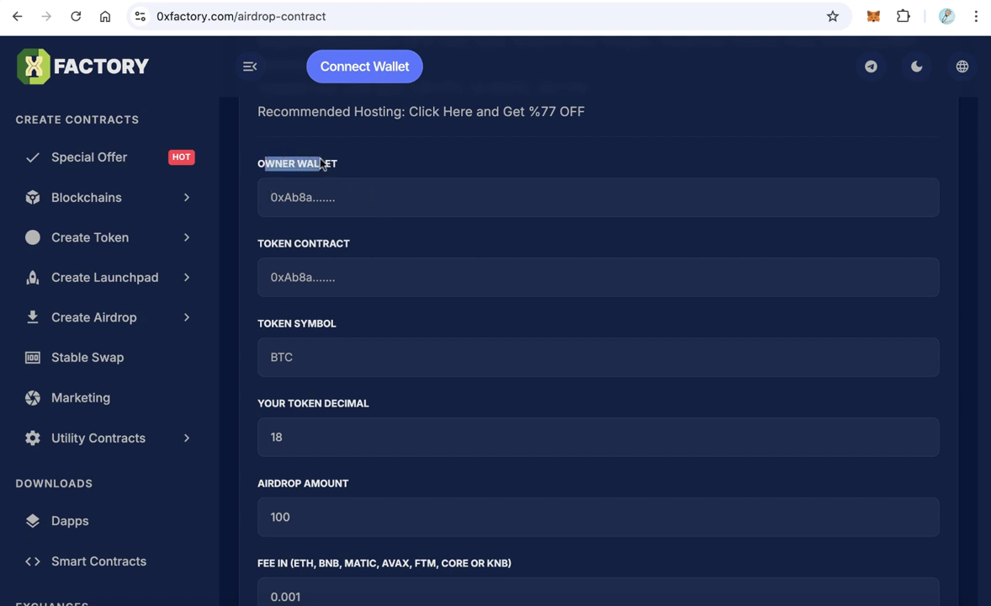
click(409, 237)
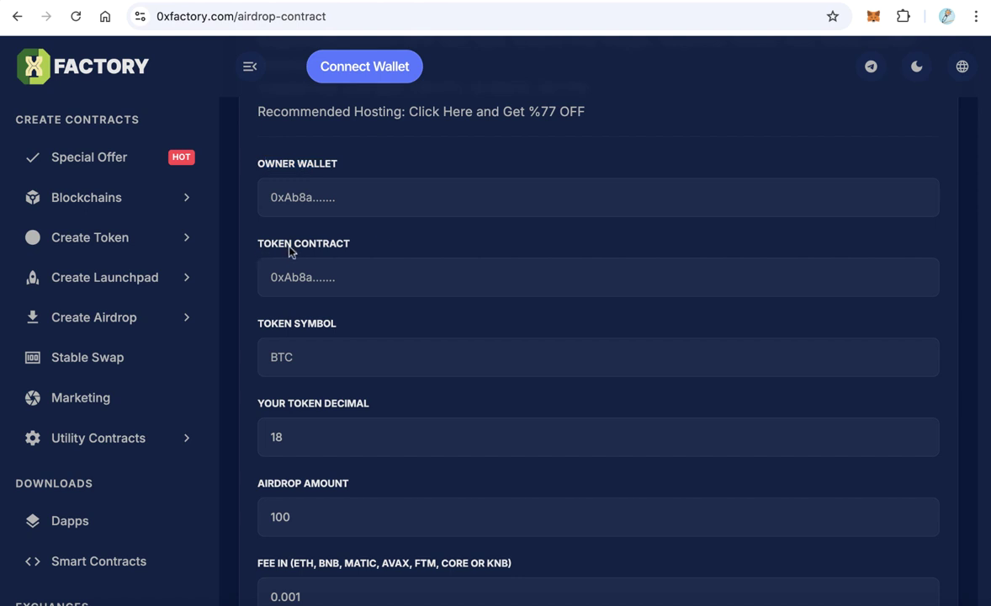
click(414, 283)
scroll(447, 314, down, 1)
click(451, 310)
scroll(391, 352, down, 1)
click(370, 347)
Step: Set the airdrop amount to 1000
scroll(379, 332, down, 2)
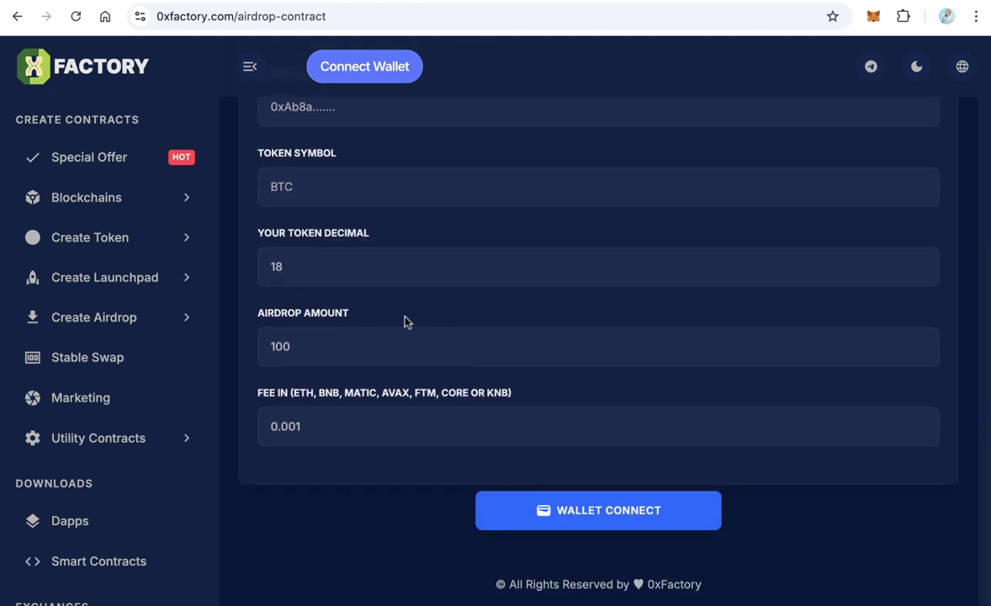
scroll(405, 319, down, 1)
click(352, 332)
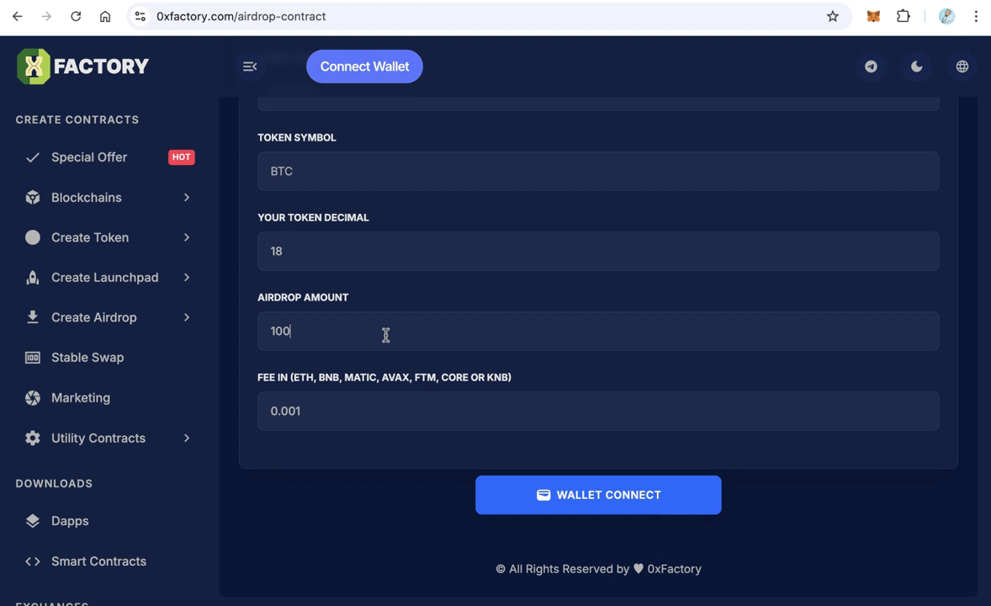
text(0)
Step: Examine the claim fee field, supported blockchains and creation fees of the airdrop contract form
click(328, 412)
scroll(332, 376, up, 4)
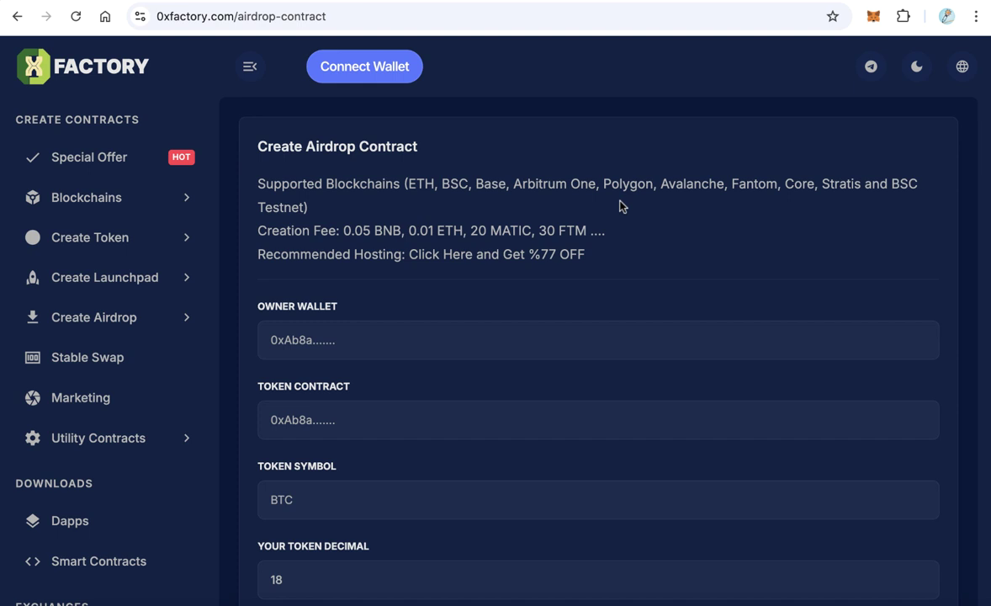
scroll(622, 206, down, 4)
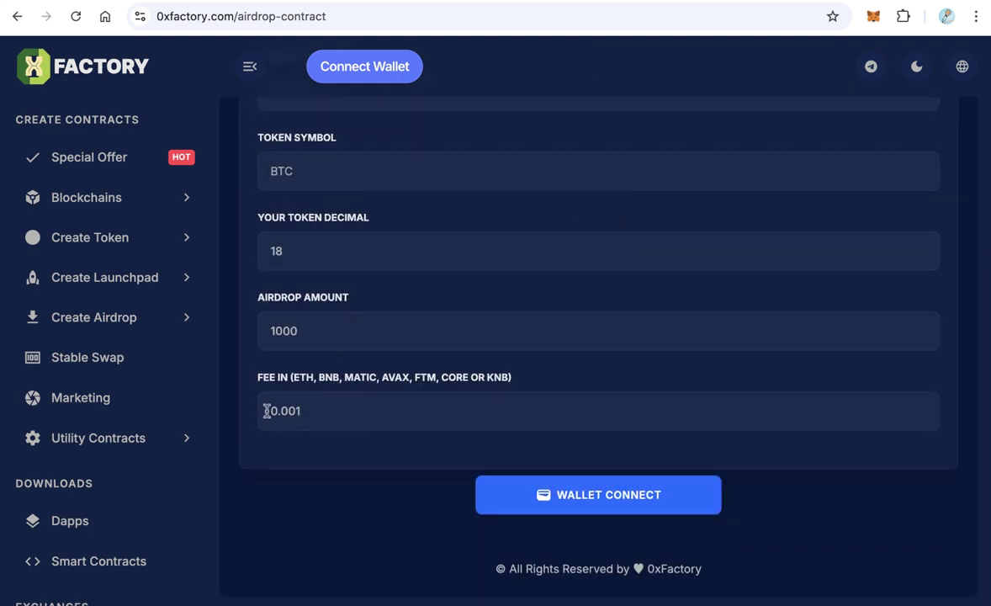
drag(266, 410, 319, 411)
click(328, 410)
drag(306, 412, 266, 412)
click(309, 415)
scroll(310, 415, up, 5)
scroll(309, 417, down, 5)
scroll(310, 419, up, 5)
scroll(436, 296, down, 4)
Step: Connect the SwapOcean account to the site through MetaMask and approve the requested permissions
click(597, 507)
click(451, 338)
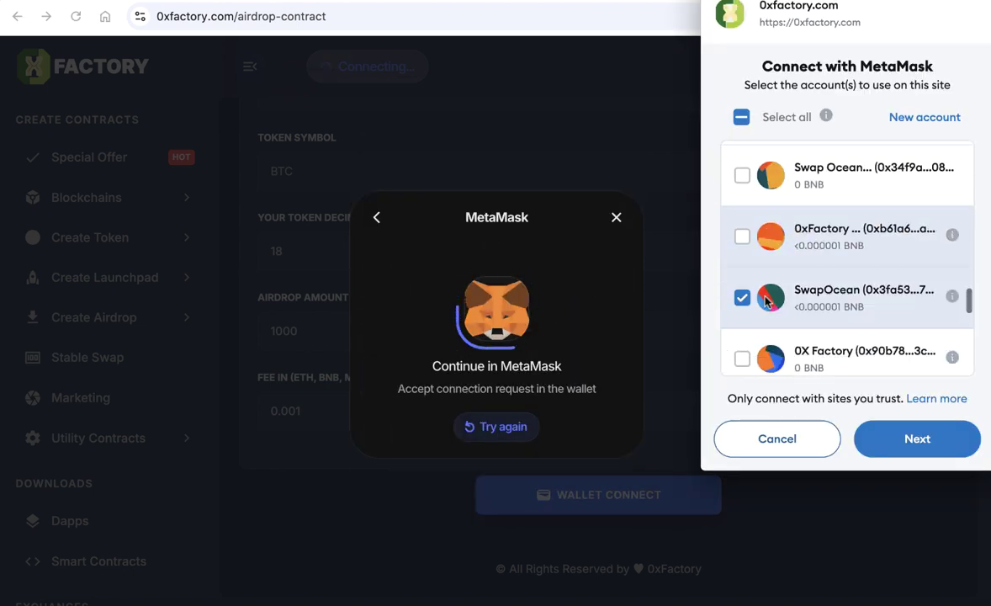
click(881, 439)
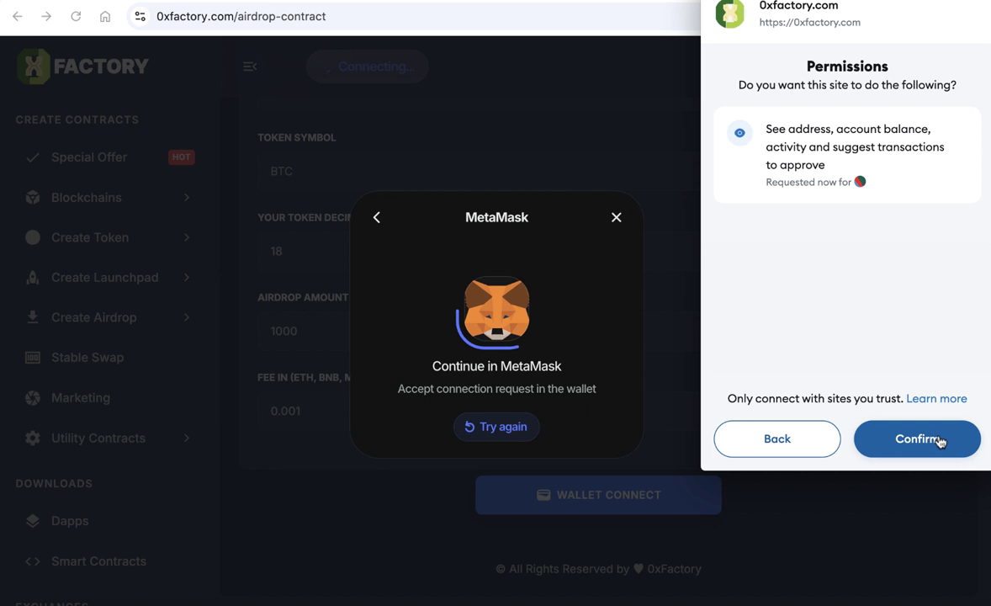
click(917, 438)
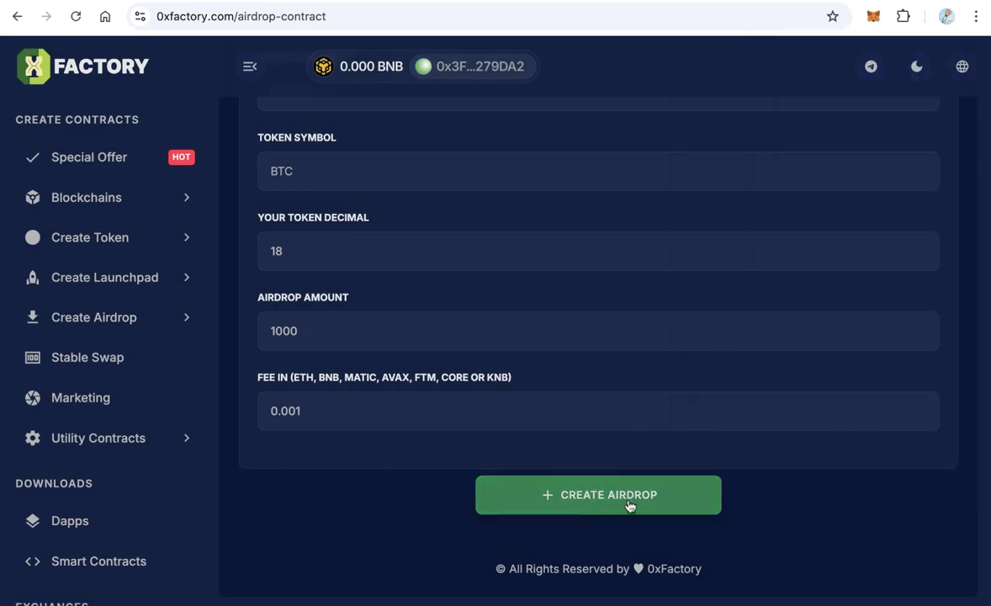
Step: Check the BNB creation fee and look over the completed airdrop form values
scroll(595, 492, up, 5)
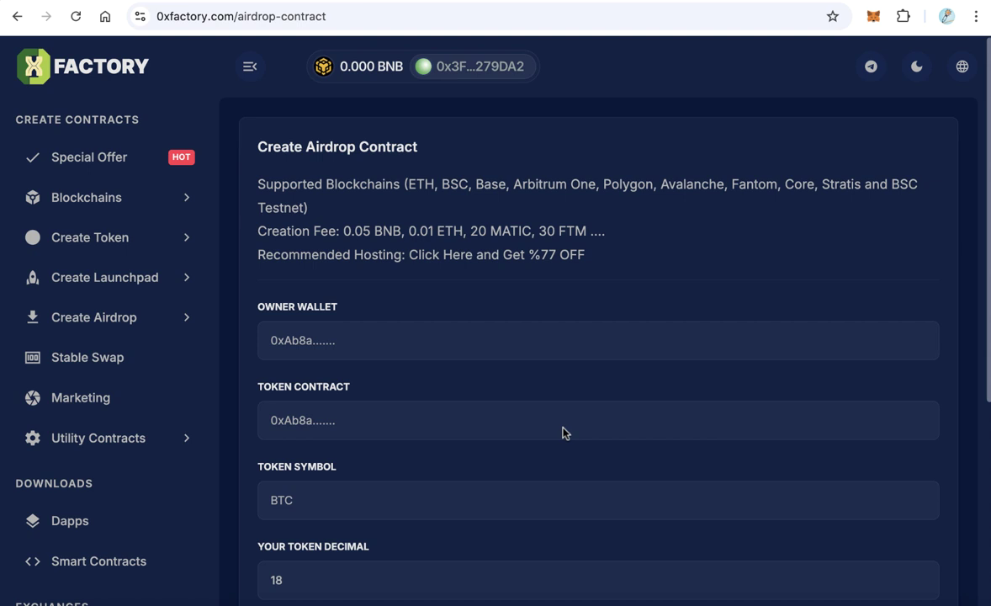
mouse_move(339, 229)
mouse_down()
mouse_move(402, 234)
mouse_move(344, 231)
mouse_up()
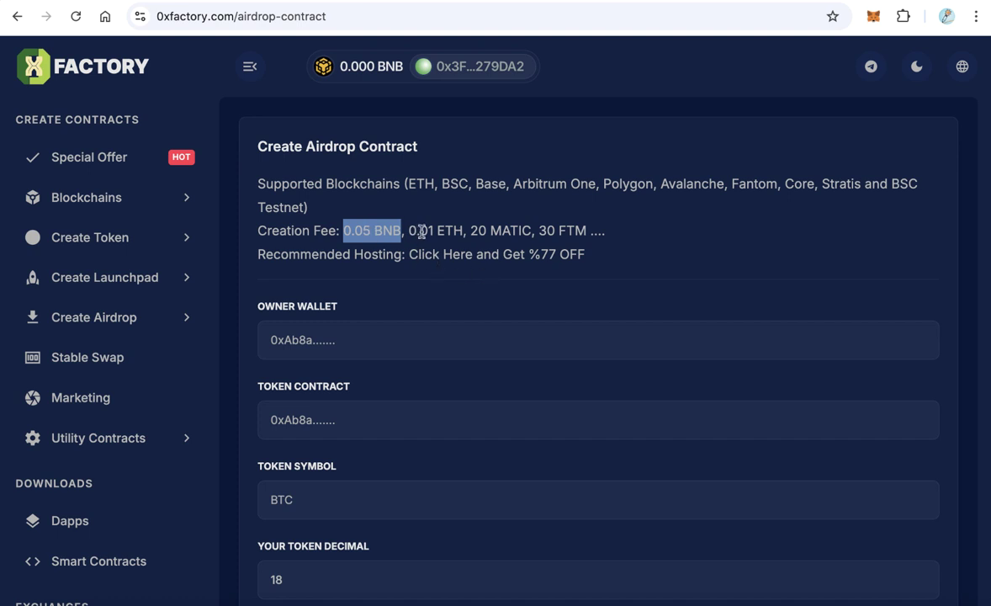
scroll(567, 280, down, 5)
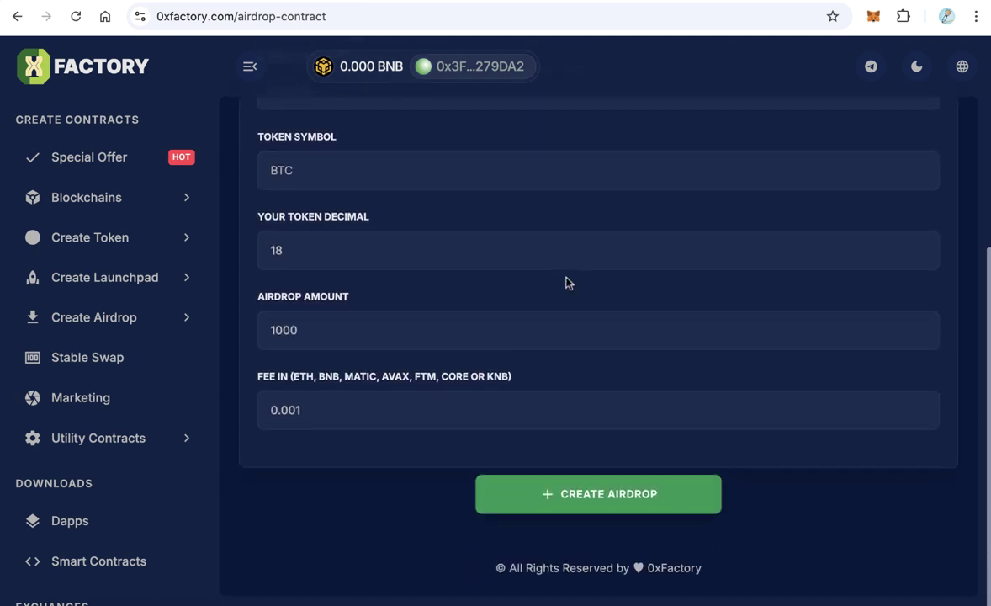
scroll(595, 461, up, 2)
scroll(594, 468, down, 2)
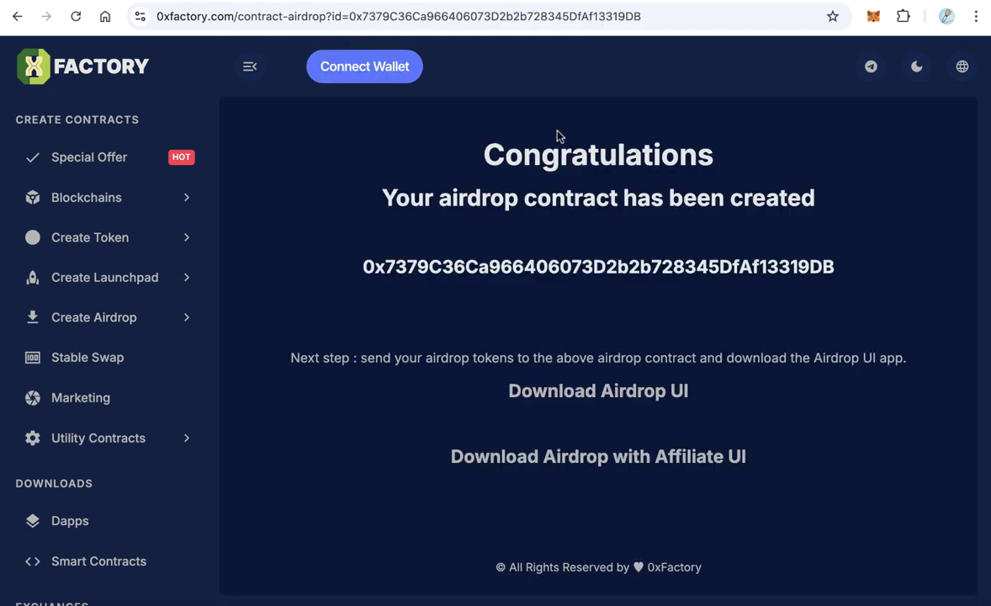
Step: Examine the created airdrop contract's address and compare it with the demo airdrop page
drag(485, 147, 722, 155)
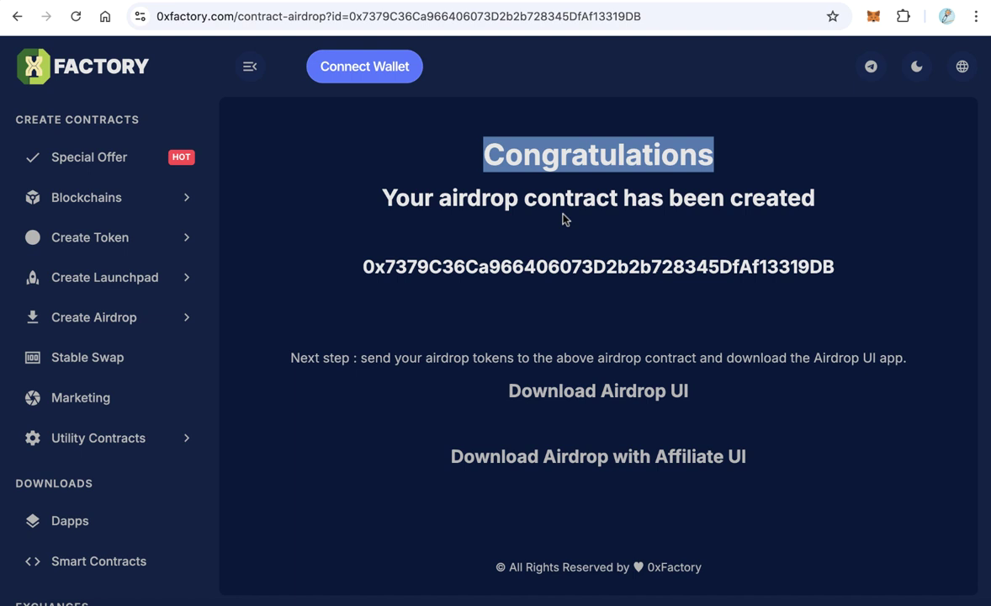
double_click(546, 266)
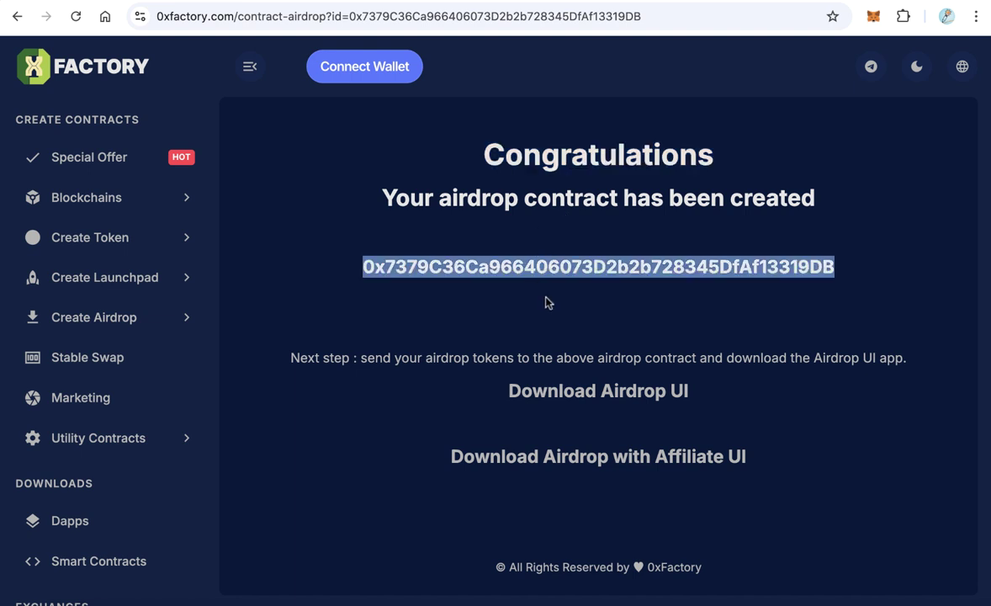
click(549, 303)
double_click(562, 265)
click(194, 2)
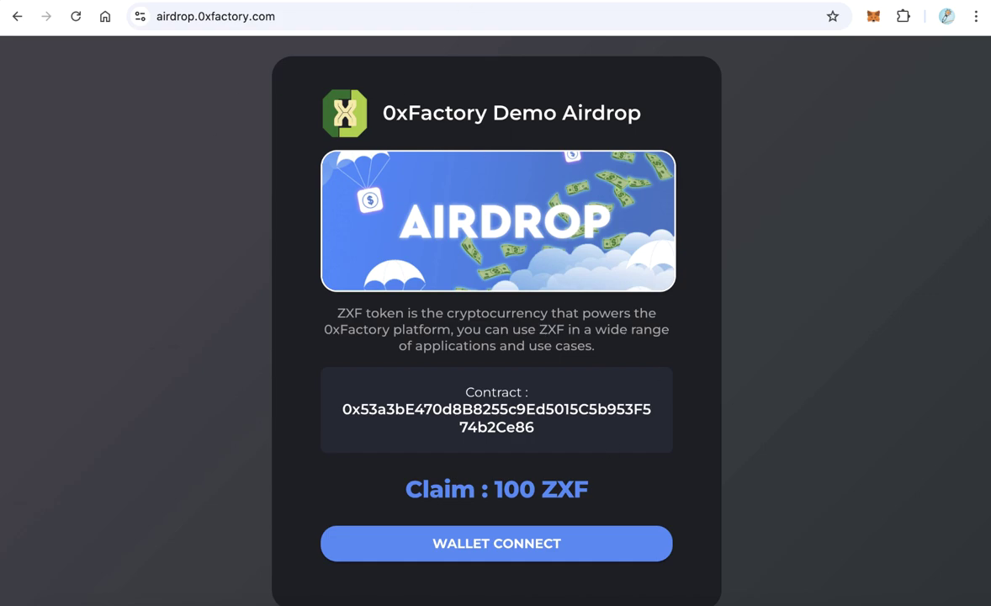
key(ctrl+shift+Tab)
click(585, 320)
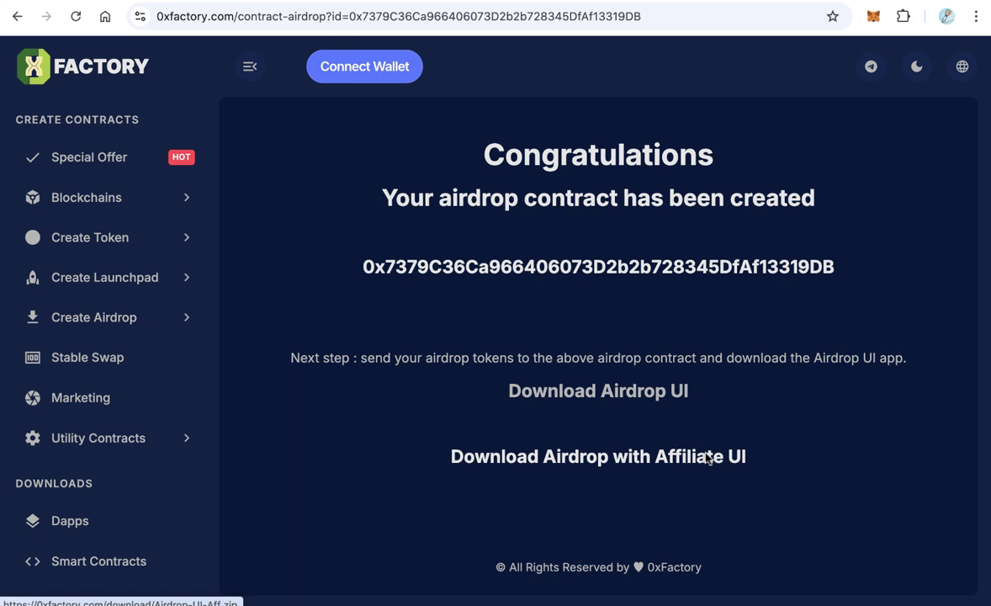
Step: Download the Airdrop UI package and extract Airdrop-UI.zip in Finder
click(604, 394)
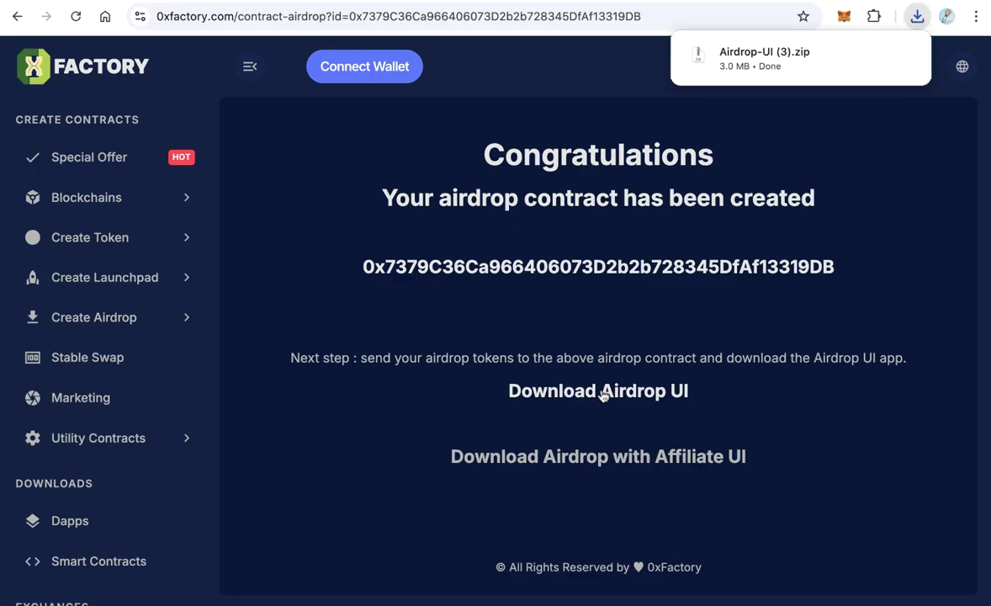
click(73, 603)
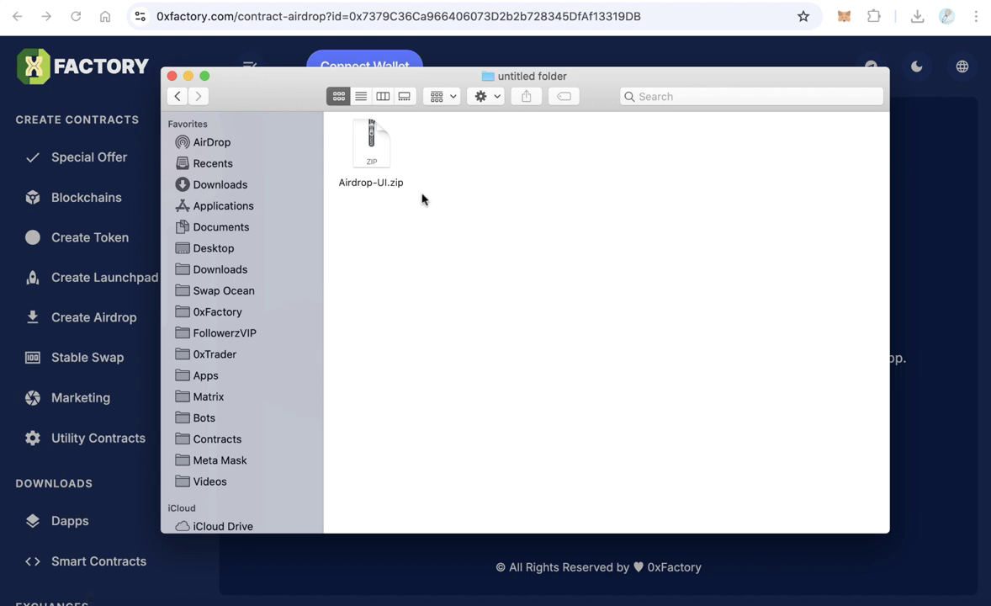
double_click(378, 160)
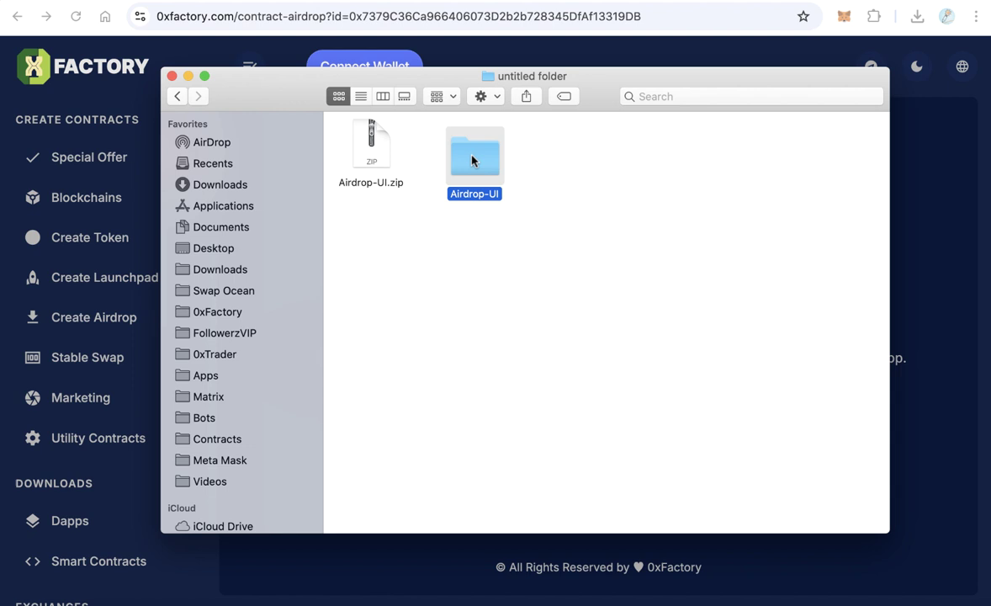
Step: Open data.json from the extracted Airdrop-UI folder in TextEdit and locate the Airdrop Contract entry
double_click(472, 160)
click(374, 144)
right_click(373, 145)
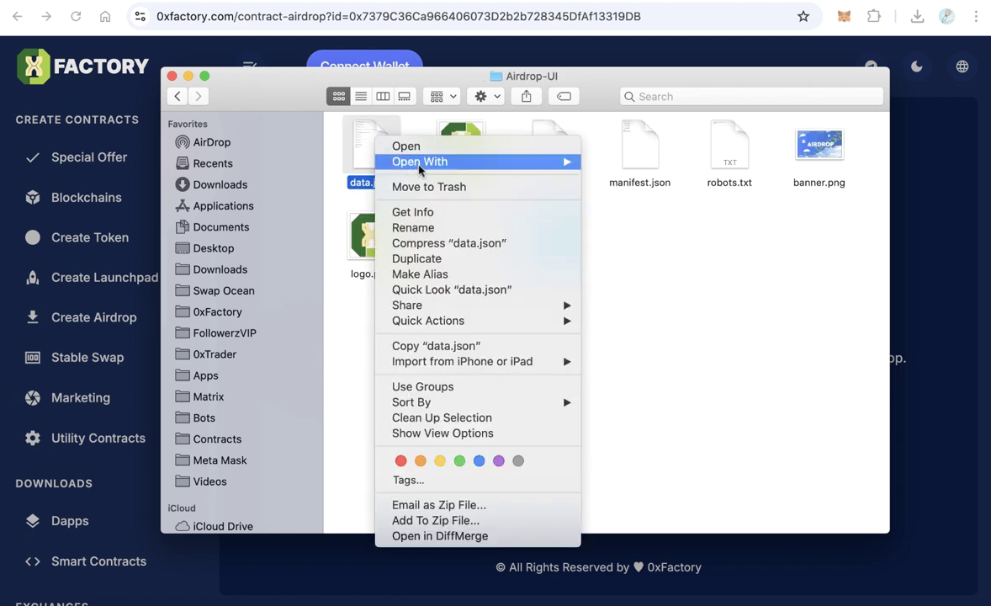
mouse_move(396, 161)
click(653, 261)
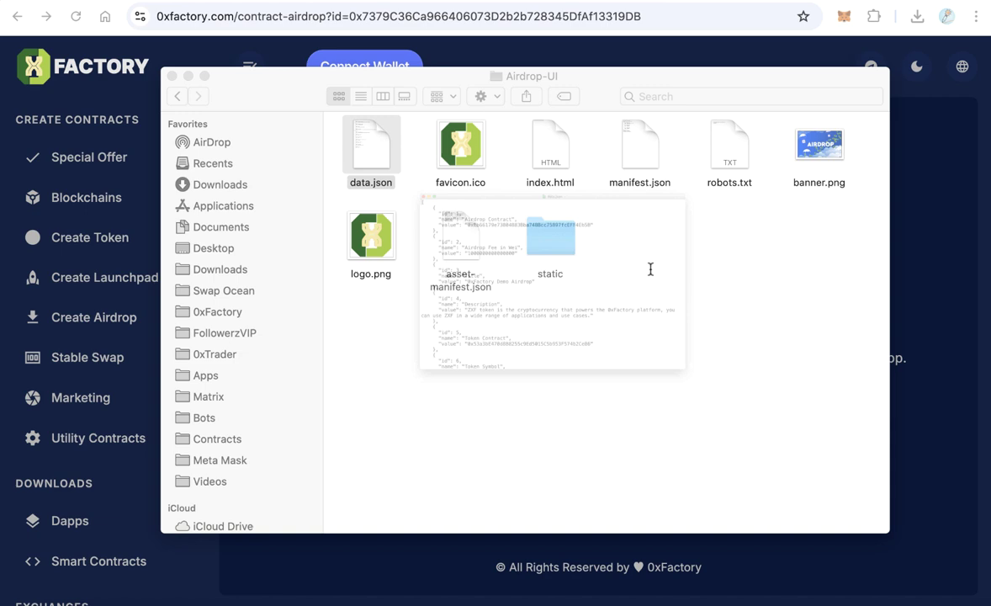
drag(386, 25, 317, 55)
drag(217, 125, 317, 125)
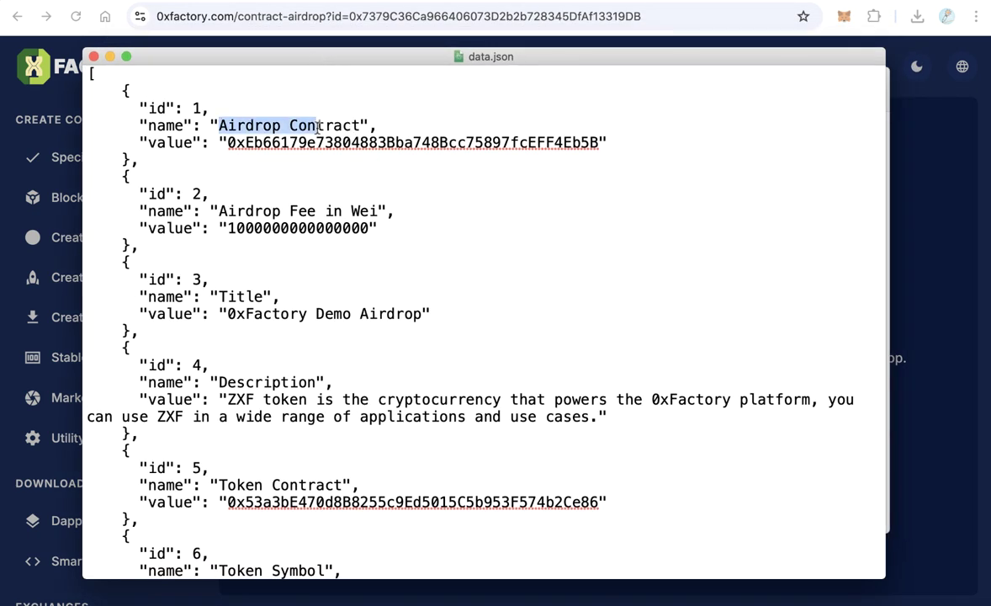
Step: Copy the created contract's address from the confirmation page and replace the Airdrop Contract value in data.json with it
click(934, 214)
double_click(707, 264)
key(super+c)
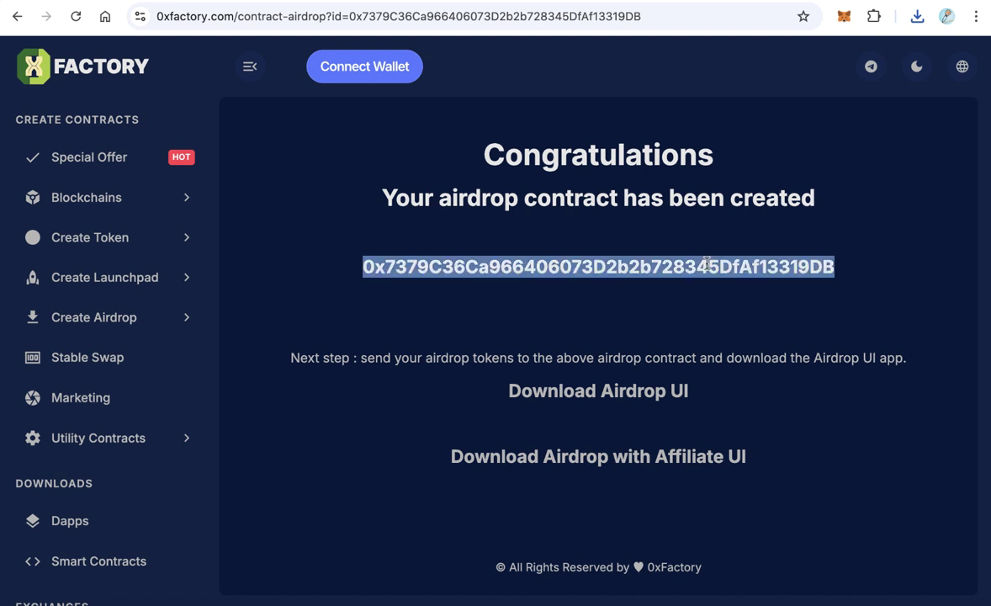
click(653, 603)
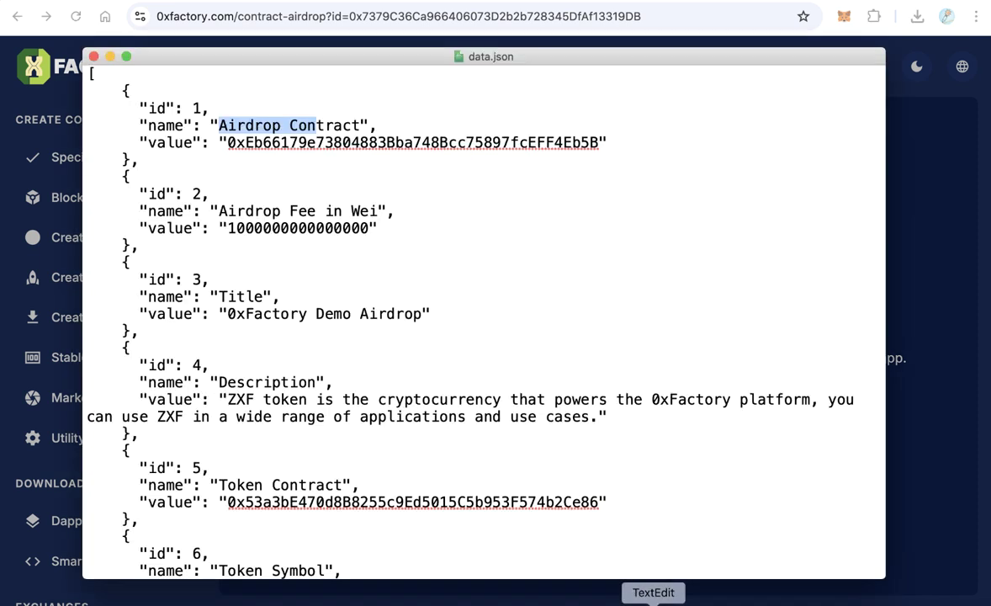
double_click(502, 144)
key(BackSpace)
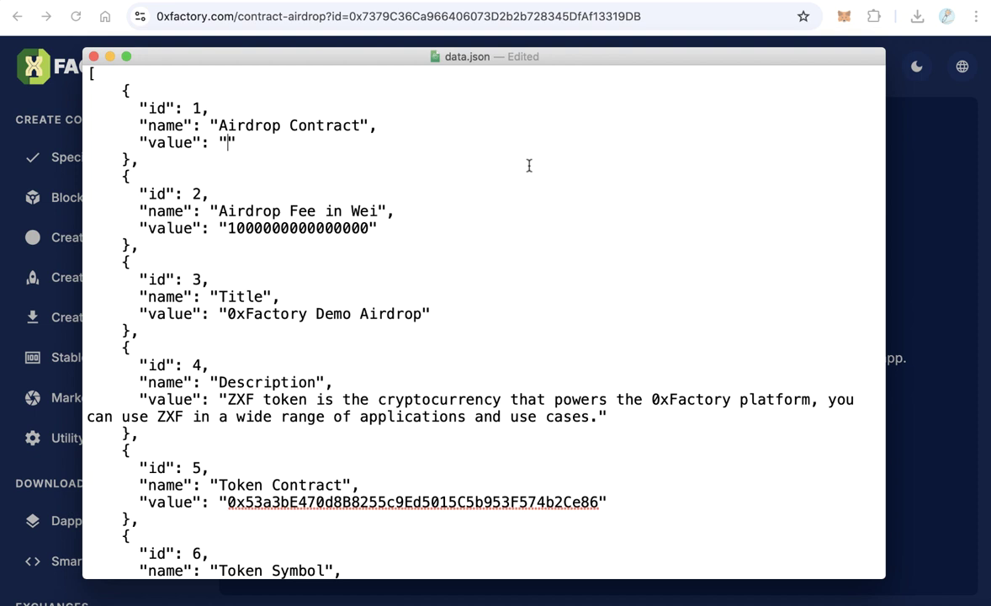
key(super+v)
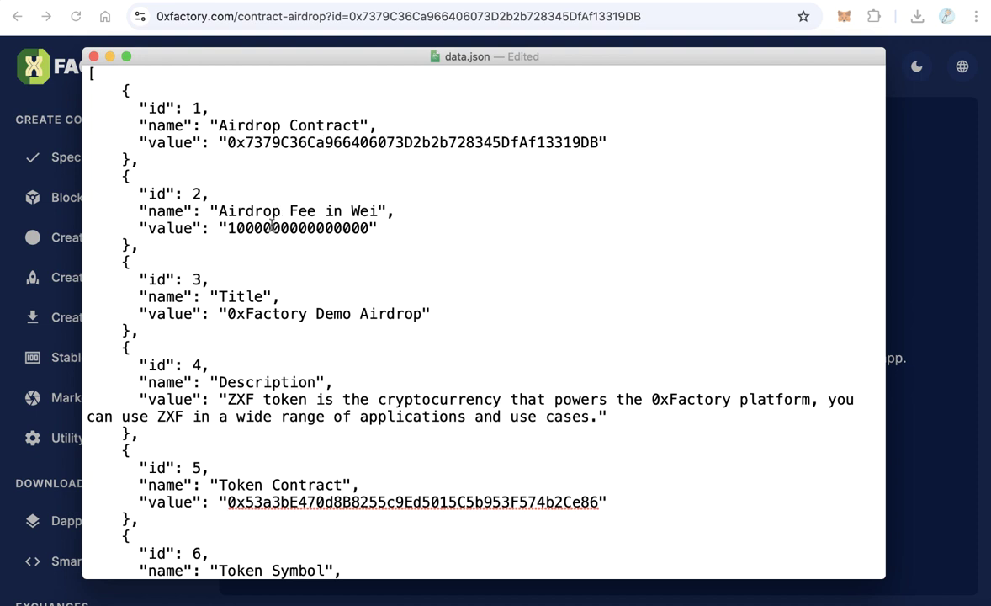
Step: Check the Airdrop Fee in Wei entry, then return to the 0xFactory airdrop creation form in the browser and set its fee to 0.002
drag(227, 228, 369, 228)
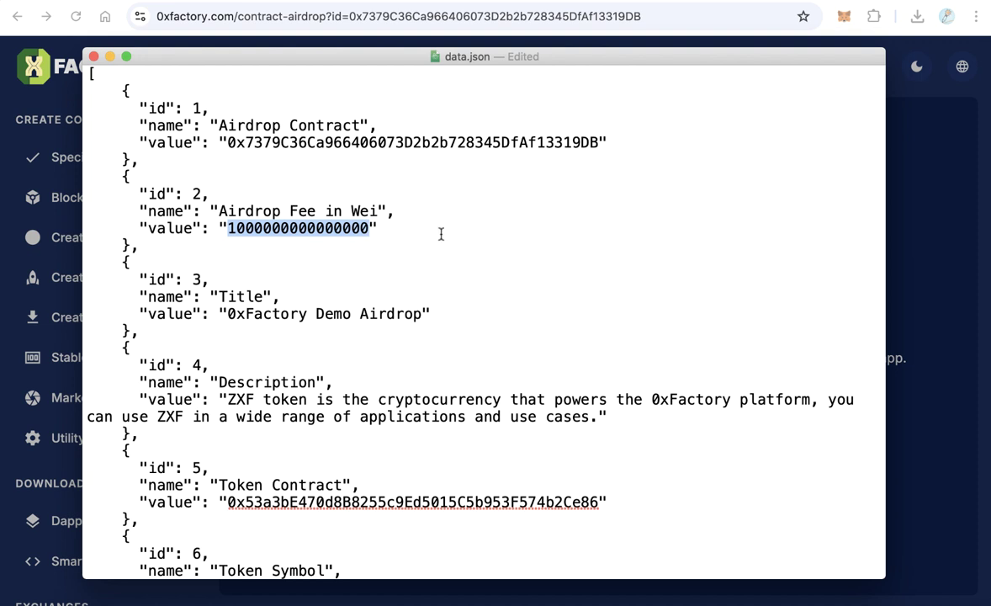
key(Left)
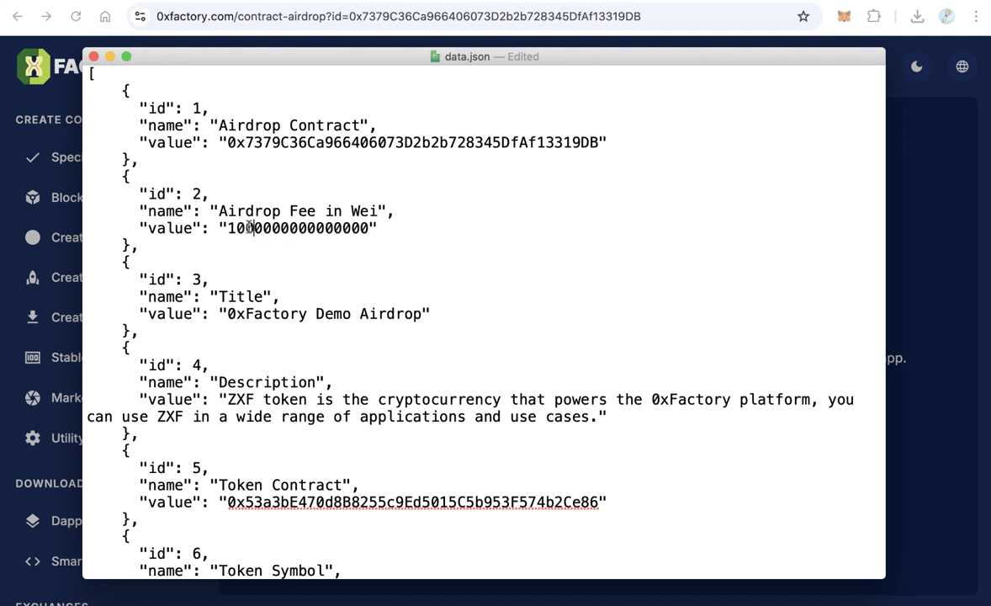
key(Right)
key(Right)
key(Right)
click(897, 292)
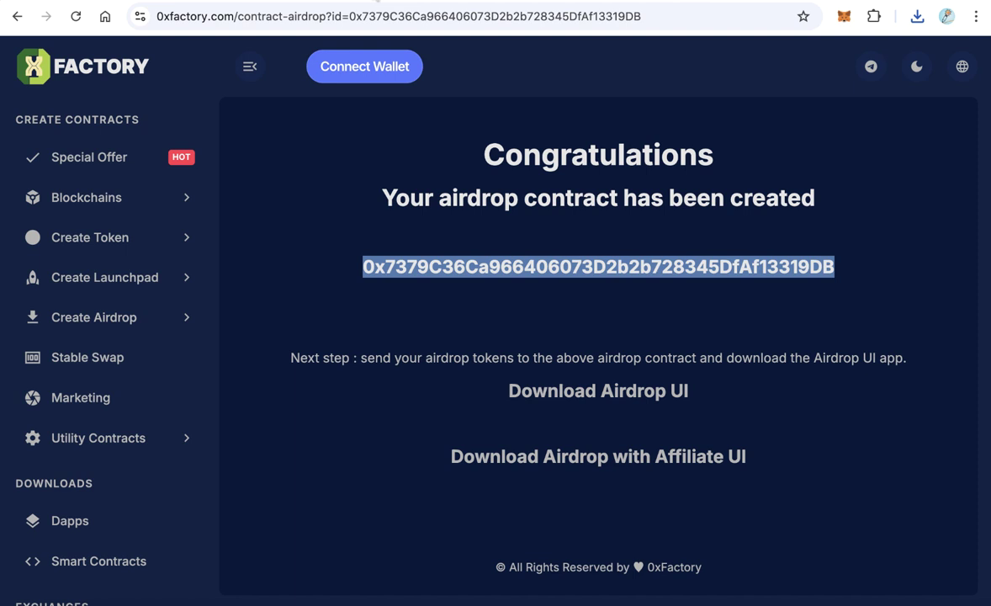
key(super+bracketleft)
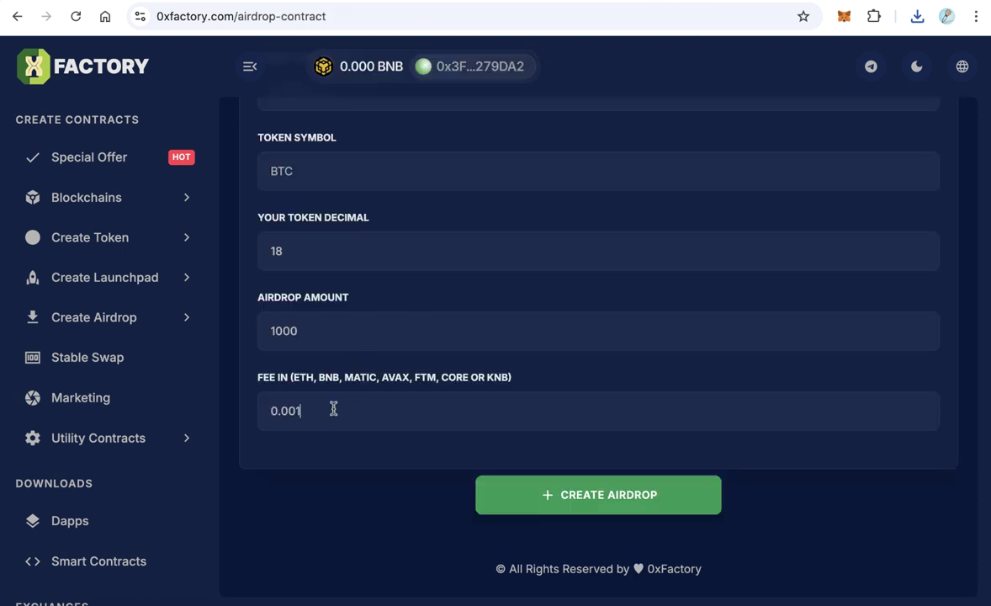
key(BackSpace)
text(2)
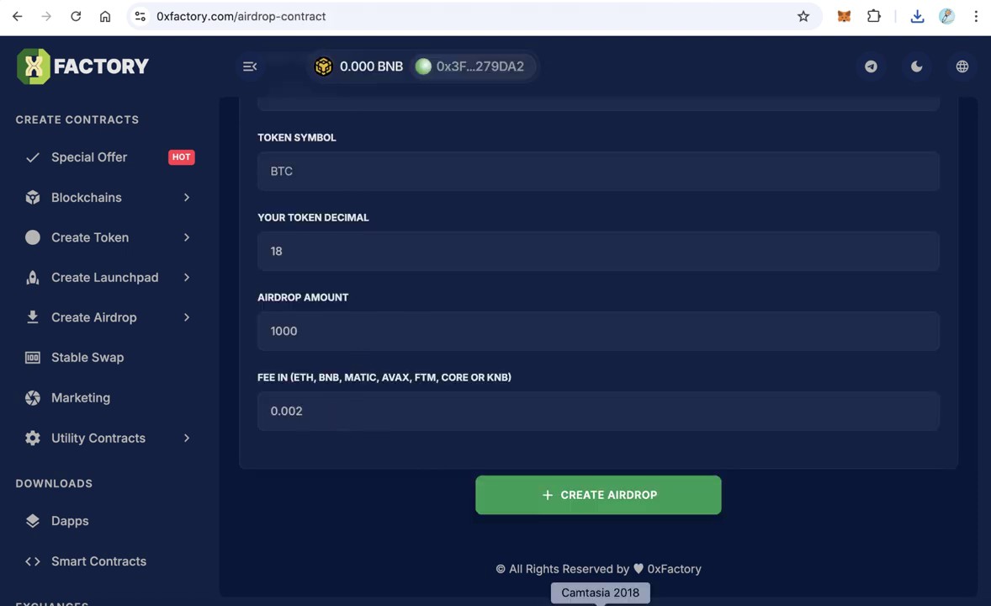
click(653, 599)
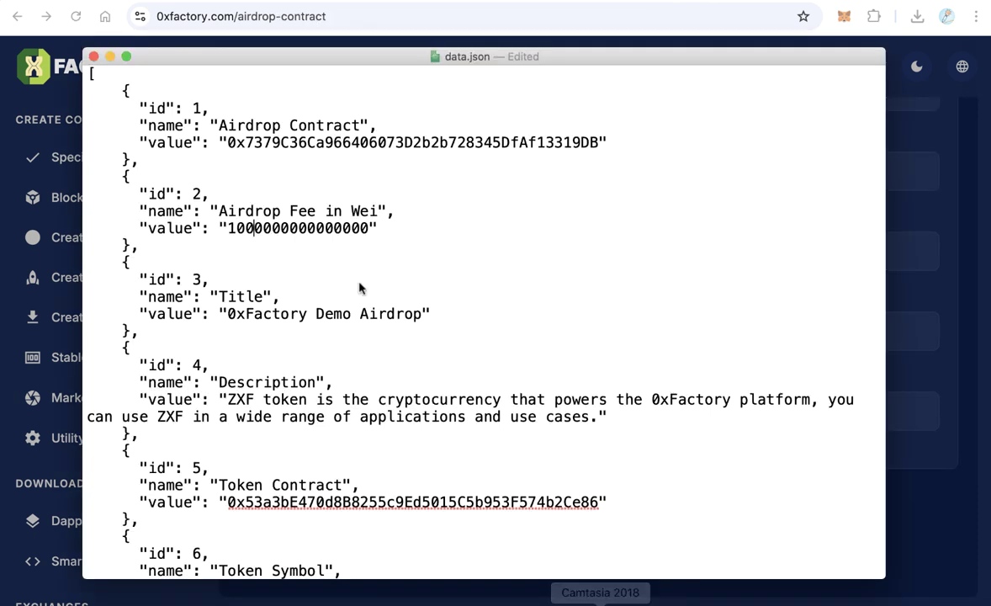
click(236, 229)
key(BackSpace)
text(2)
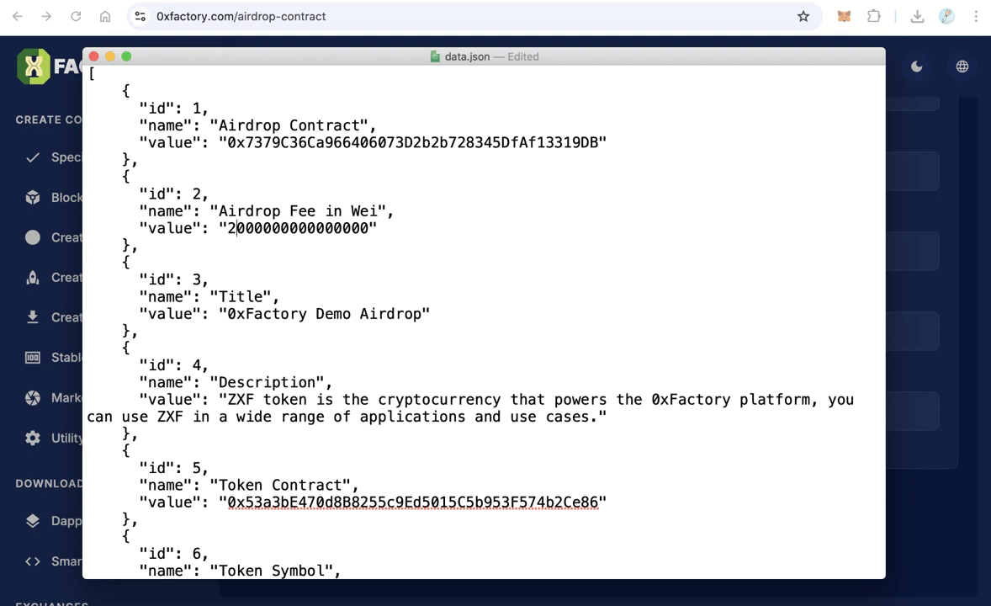
Step: Compare the Title, Description and Token Contract entries in data.json with the texts on the demo airdrop page
key(Down)
key(Down)
scroll(337, 269, down, 2)
drag(228, 247, 309, 247)
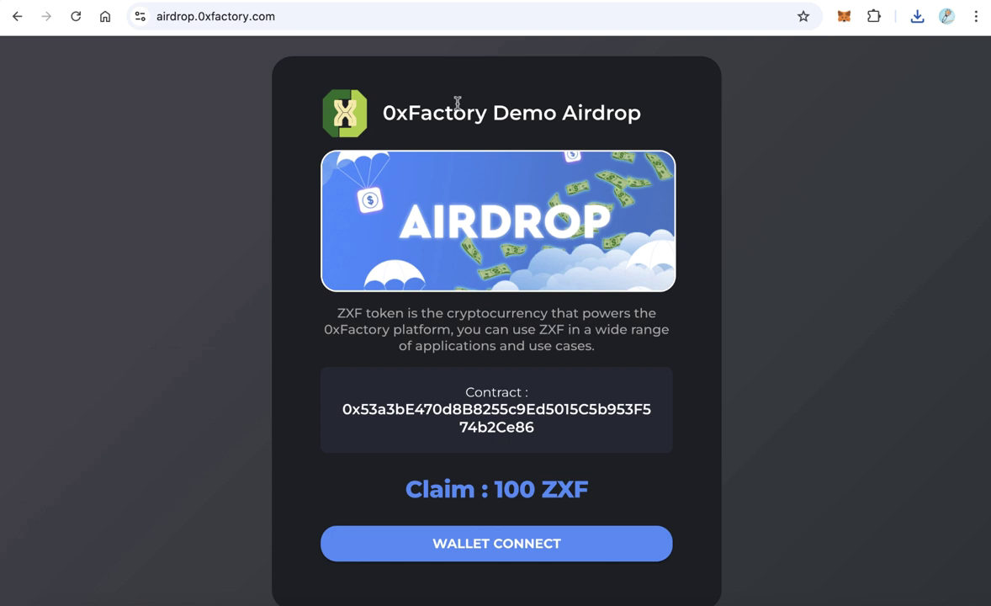
drag(384, 112, 570, 111)
click(652, 604)
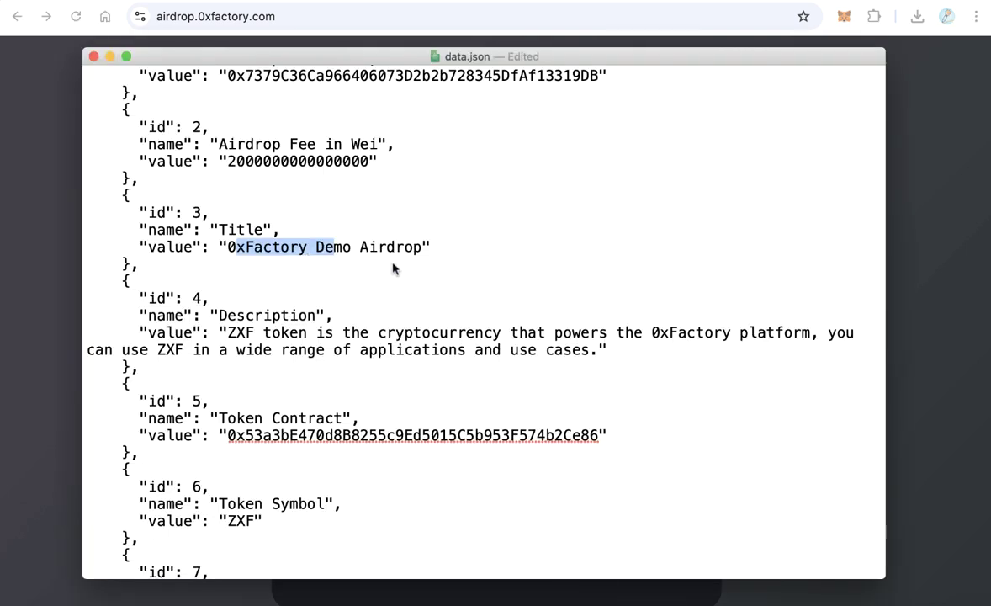
drag(352, 247, 369, 267)
scroll(371, 278, down, 3)
click(190, 3)
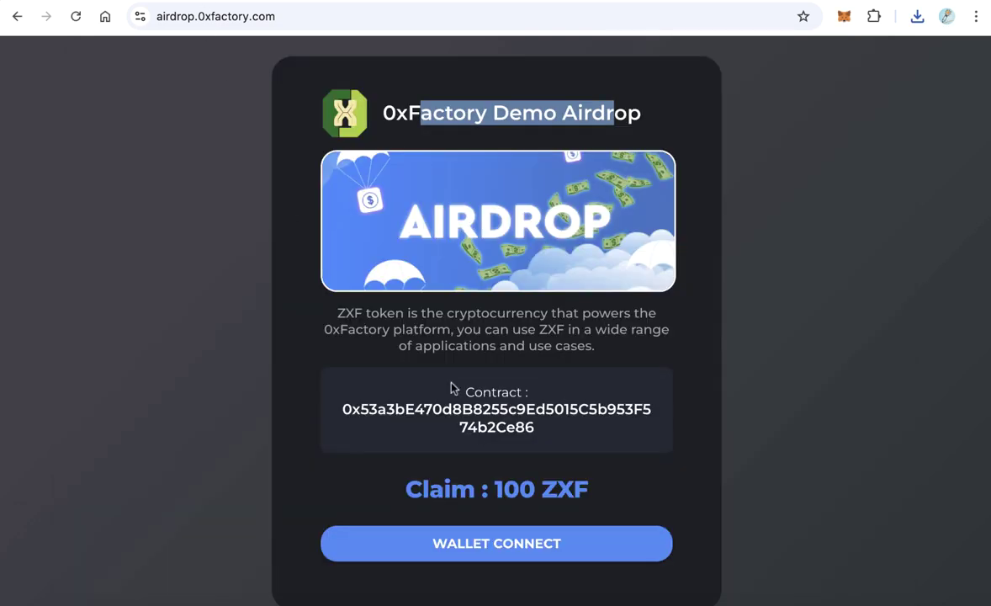
drag(338, 310, 591, 352)
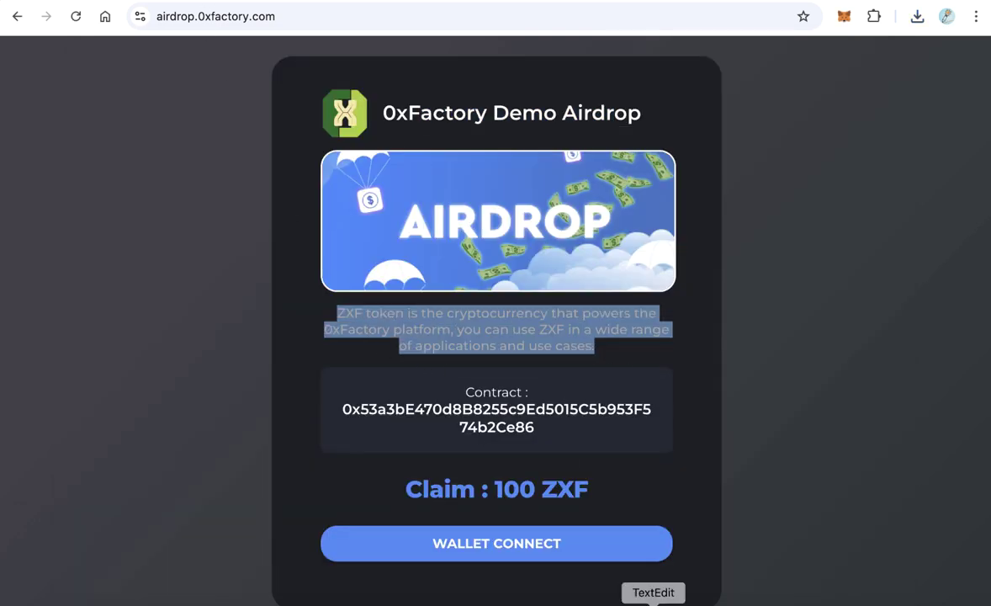
click(654, 601)
scroll(509, 410, down, 3)
double_click(358, 260)
scroll(456, 317, down, 4)
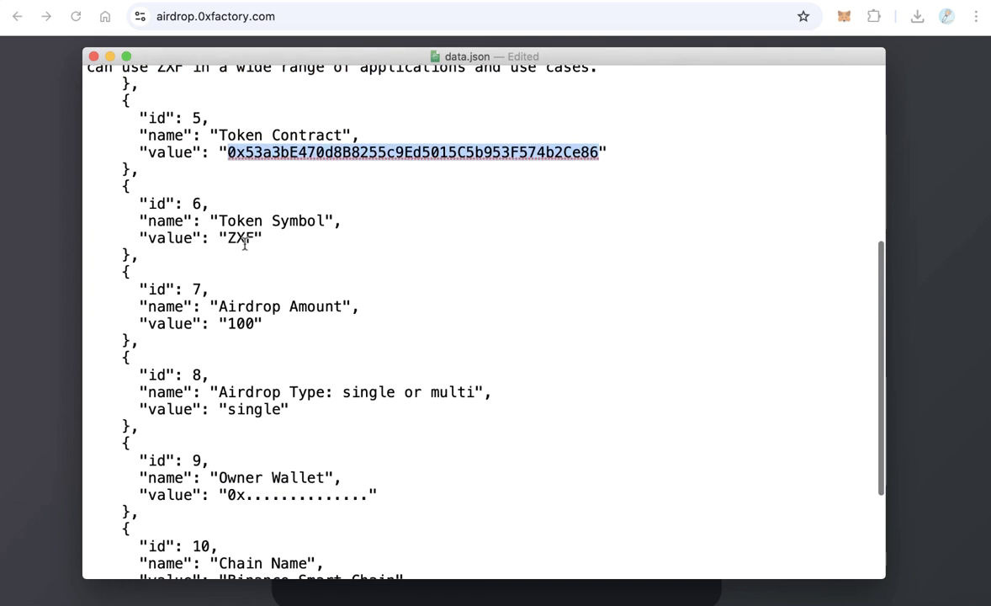
Step: Set the Airdrop Amount value in data.json to 1000
scroll(259, 244, down, 3)
click(255, 245)
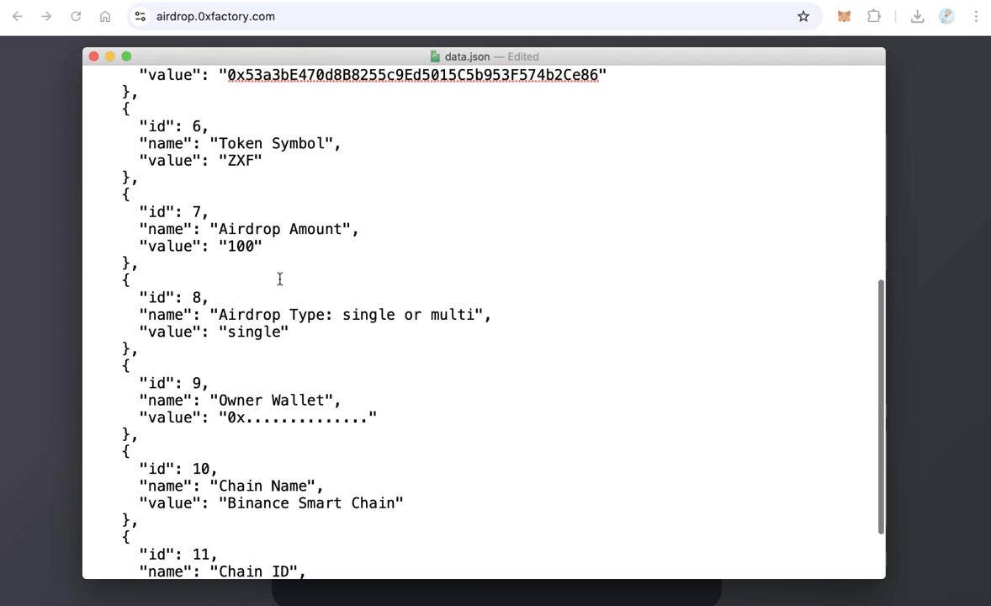
text(0)
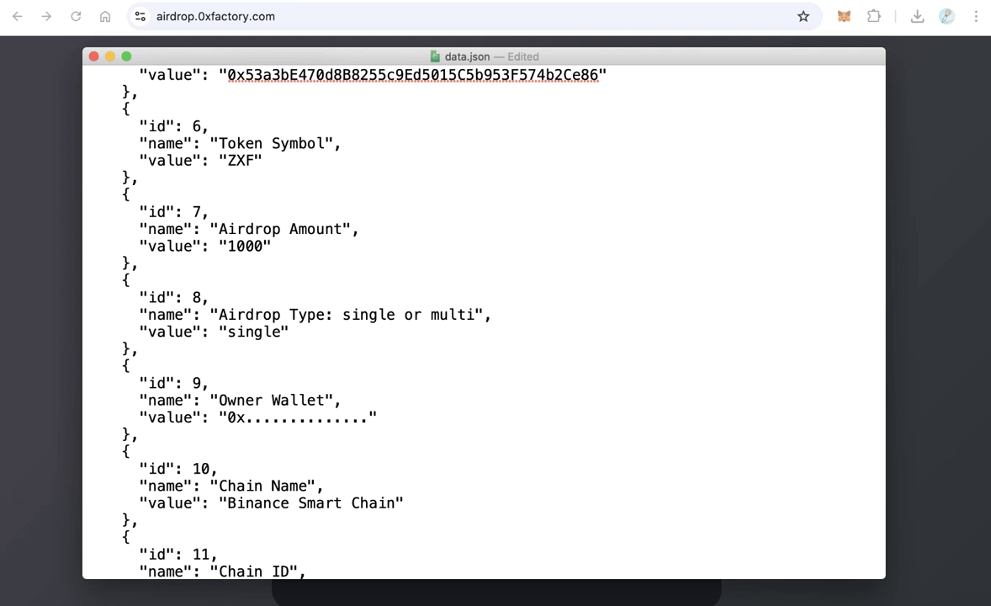
Step: Examine the Airdrop Type entry in data.json and its single and multi options
scroll(296, 294, down, 2)
double_click(247, 283)
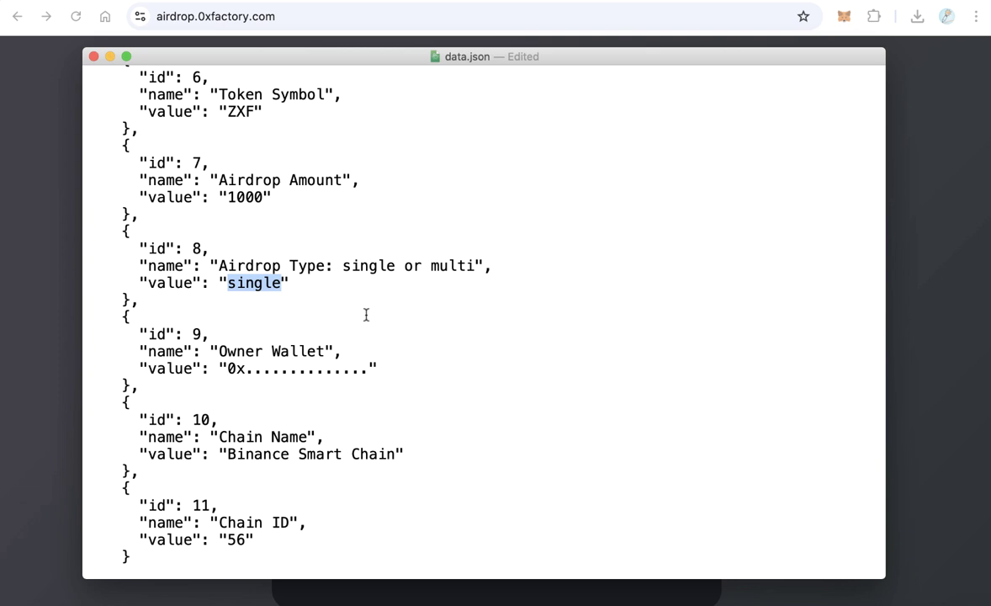
double_click(458, 266)
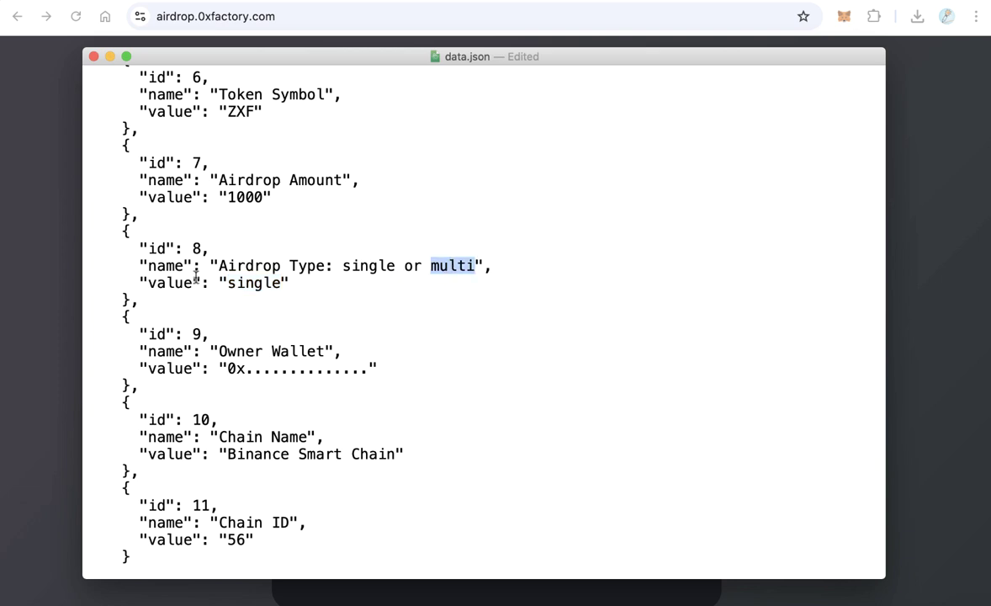
click(252, 284)
double_click(252, 283)
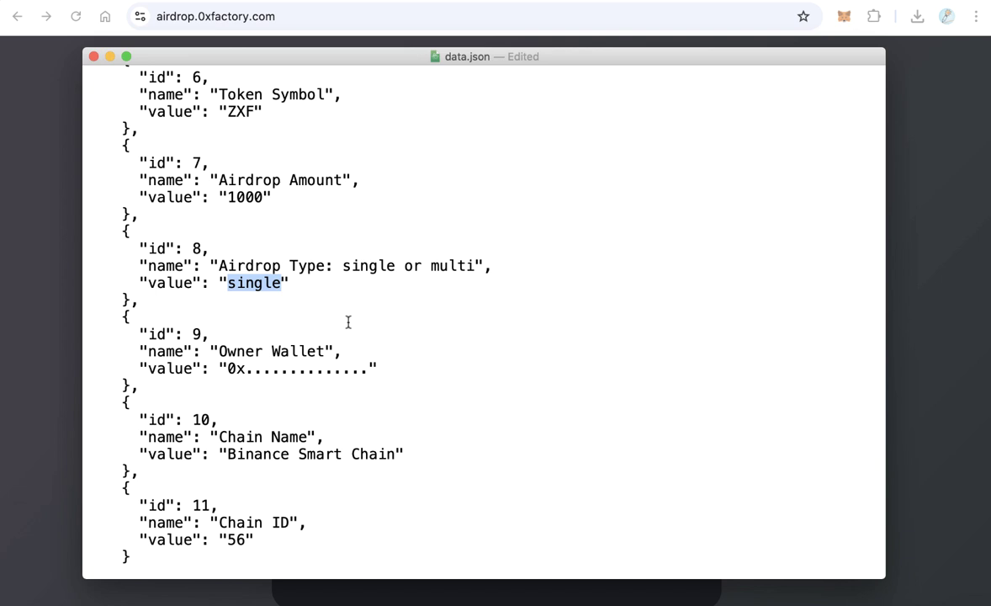
double_click(453, 266)
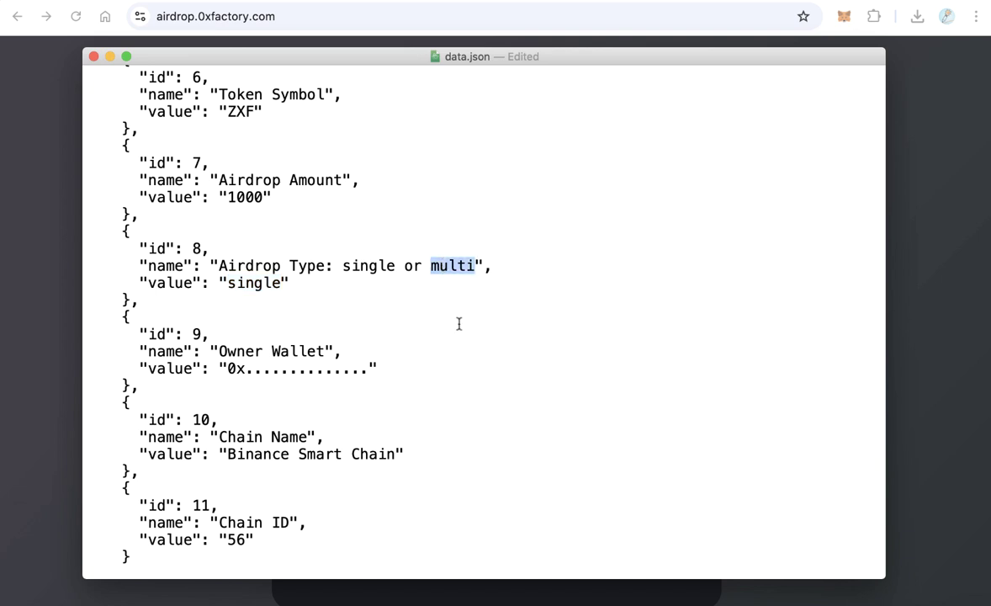
Step: Review the Owner Wallet, Chain Name and Chain ID entries in data.json
scroll(459, 323, down, 2)
click(226, 331)
drag(225, 331, 368, 332)
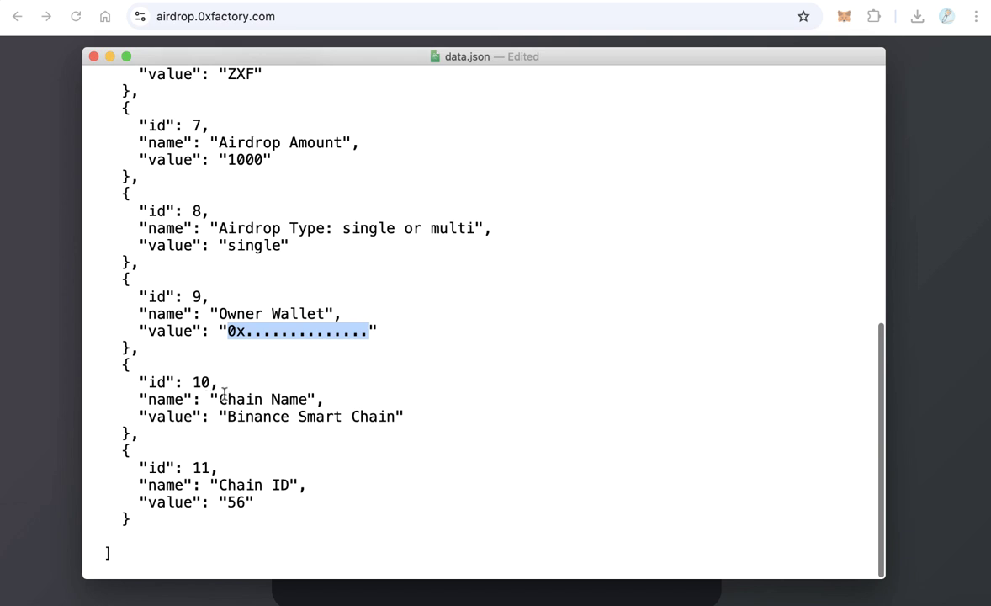
drag(218, 399, 323, 501)
click(324, 501)
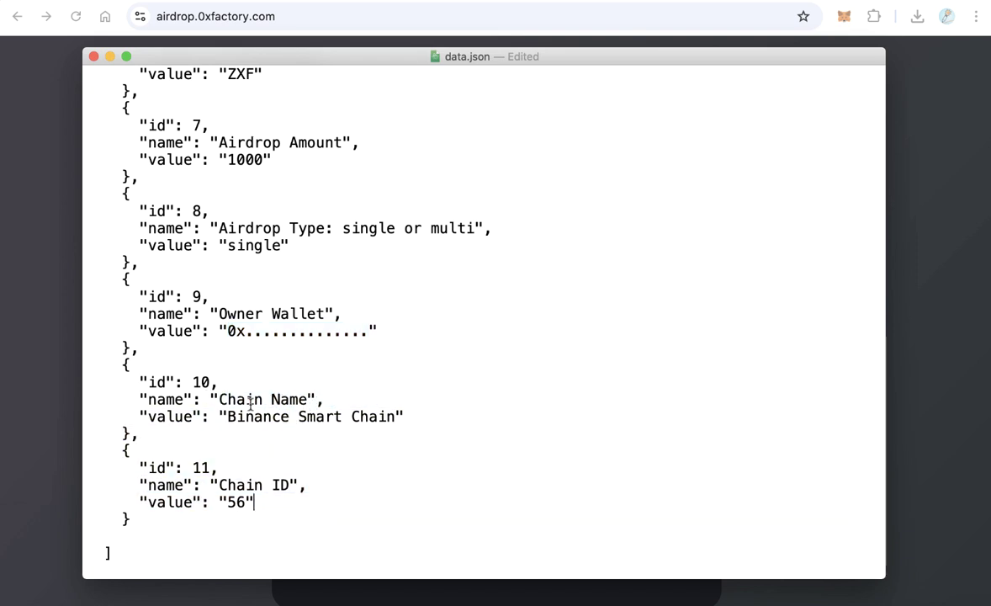
drag(227, 416, 395, 416)
drag(227, 503, 246, 503)
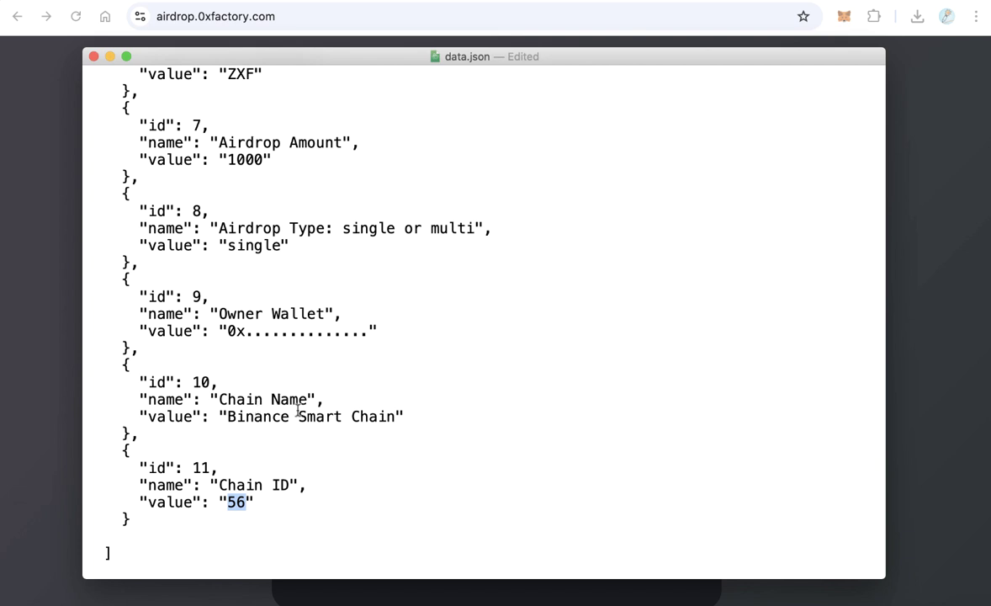
drag(222, 415, 392, 413)
double_click(236, 502)
scroll(323, 495, up, 15)
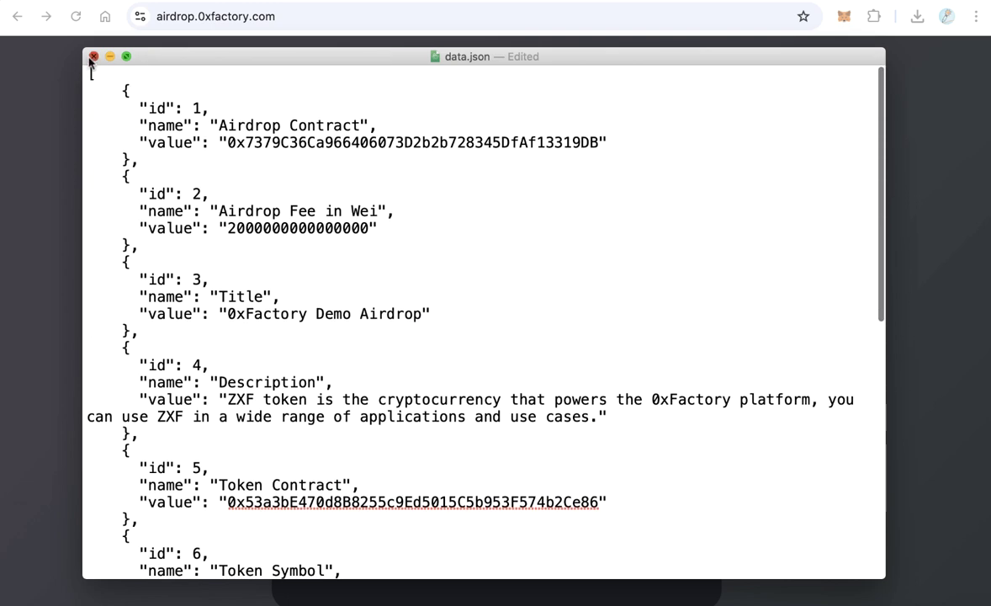
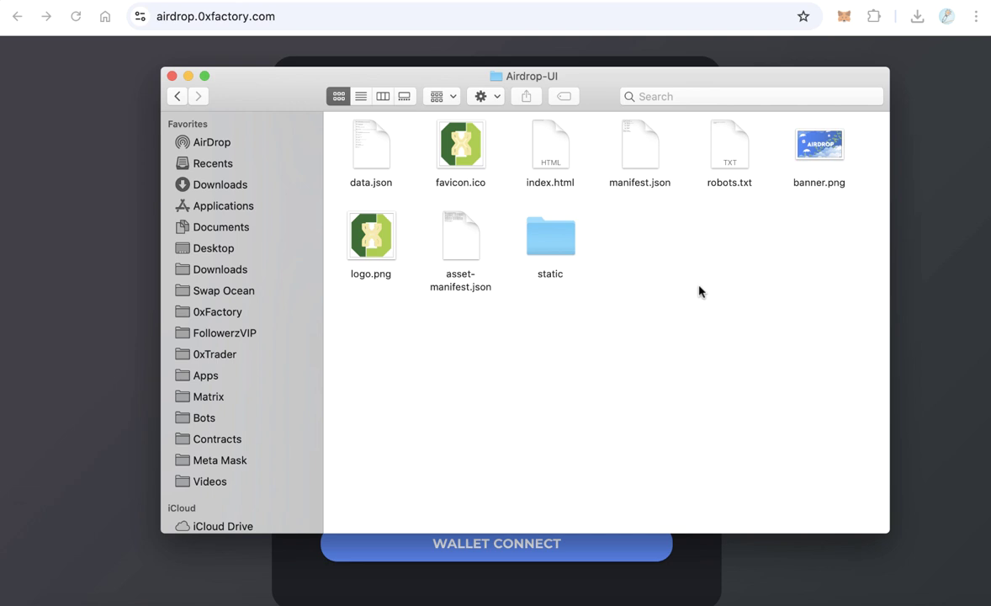
Step: Examine the files in the Airdrop-UI folder and compare logo.png, favicon.ico and banner.png with the images on the demo airdrop page
drag(857, 337, 345, 133)
click(541, 359)
click(366, 243)
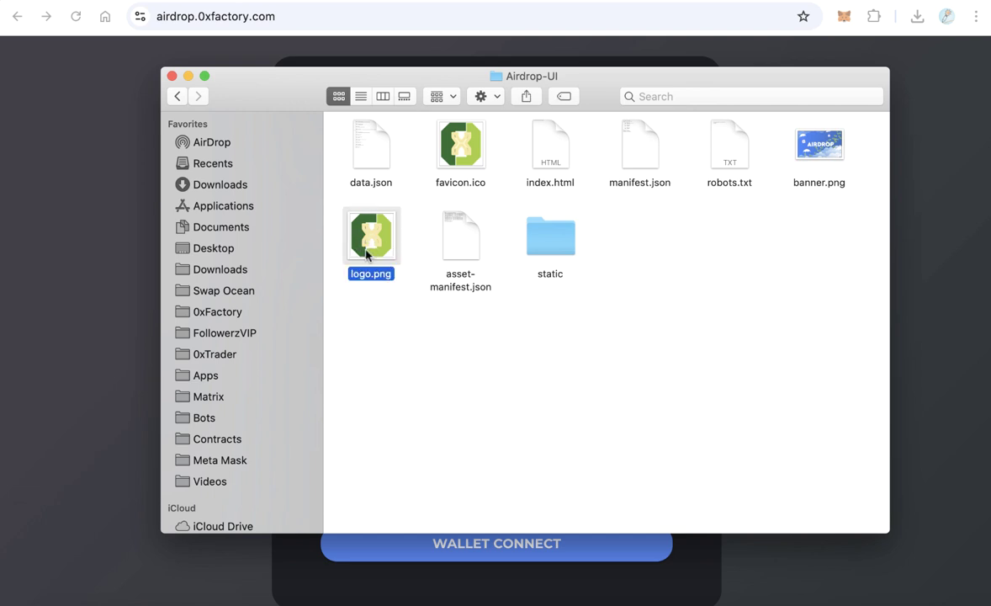
click(400, 325)
click(369, 237)
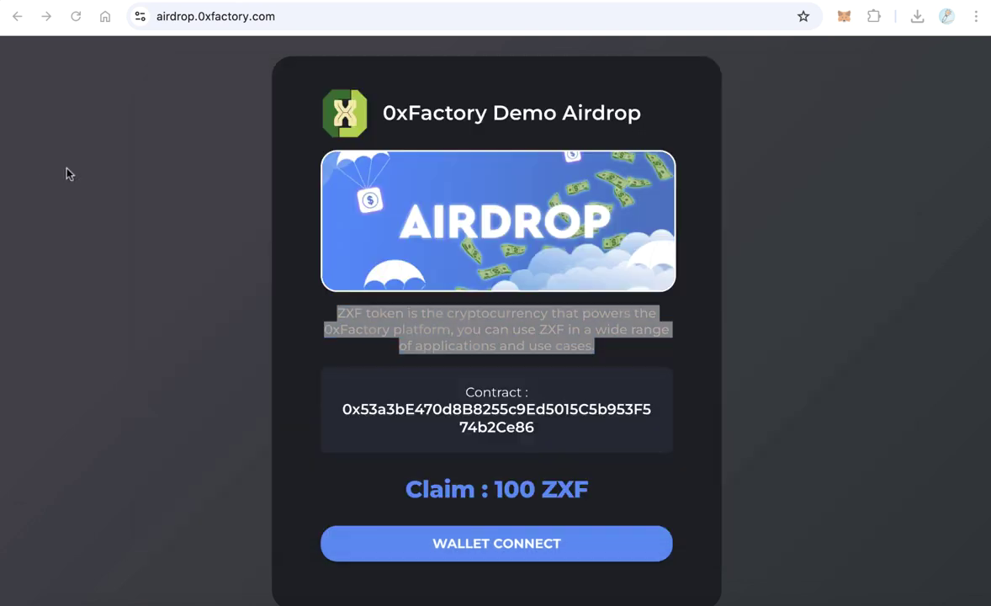
click(69, 174)
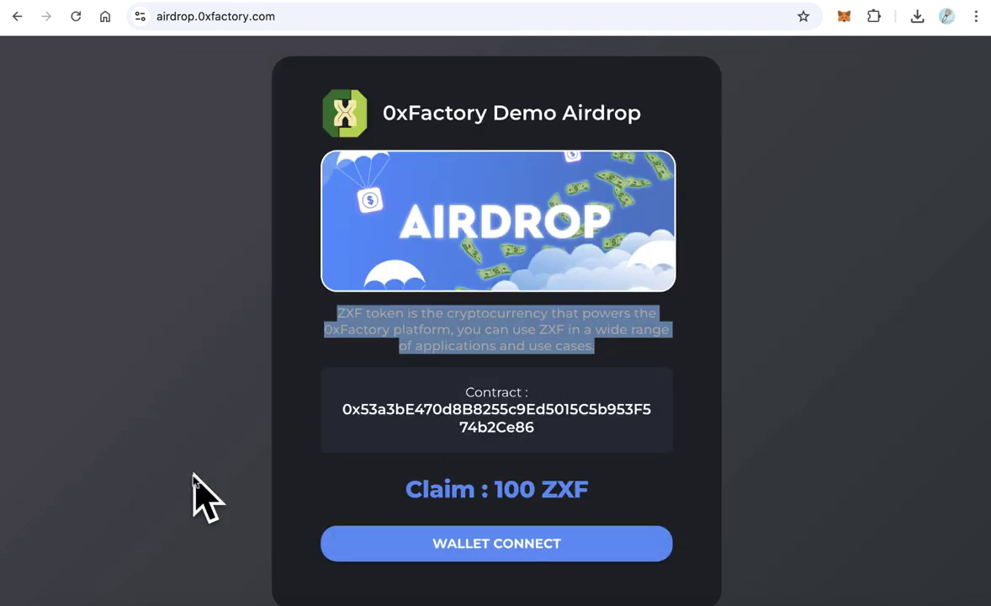
click(73, 603)
click(409, 307)
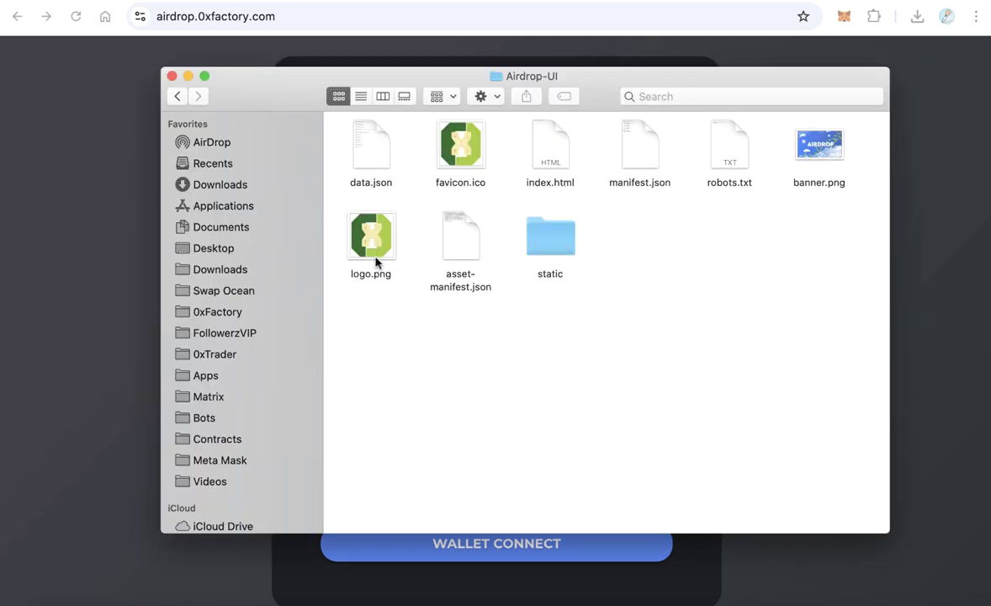
click(442, 144)
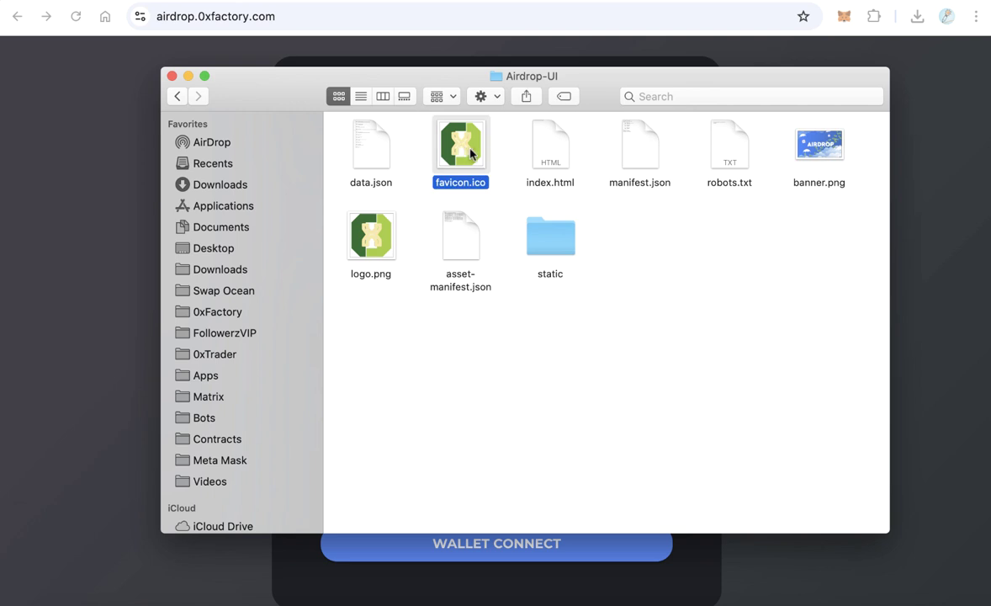
click(899, 165)
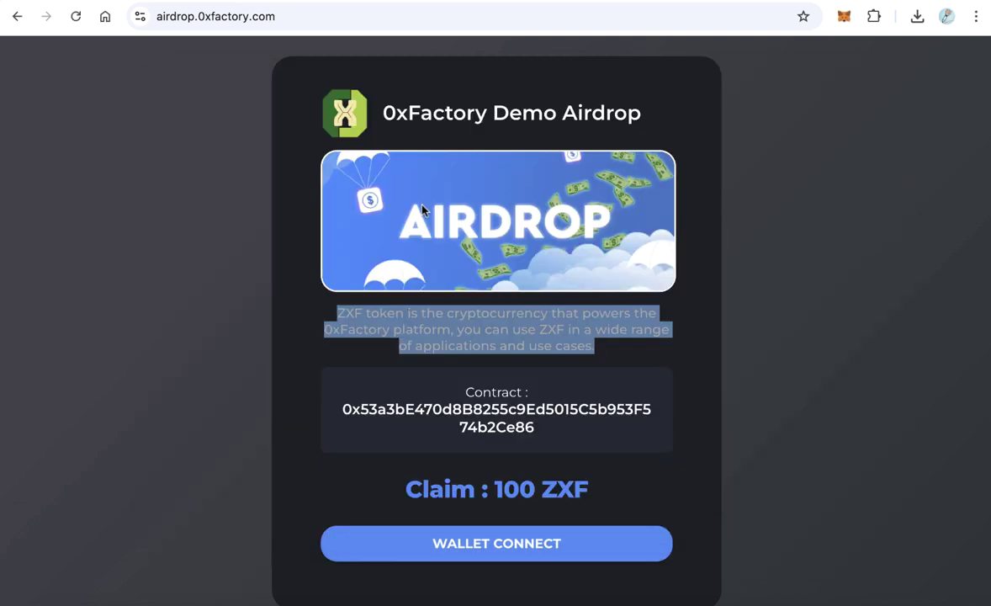
click(69, 598)
click(830, 155)
click(733, 237)
drag(869, 332, 345, 141)
drag(858, 325, 377, 152)
Step: Return to the 0xFactory confirmation page in the browser and select the created airdrop contract's address
click(34, 111)
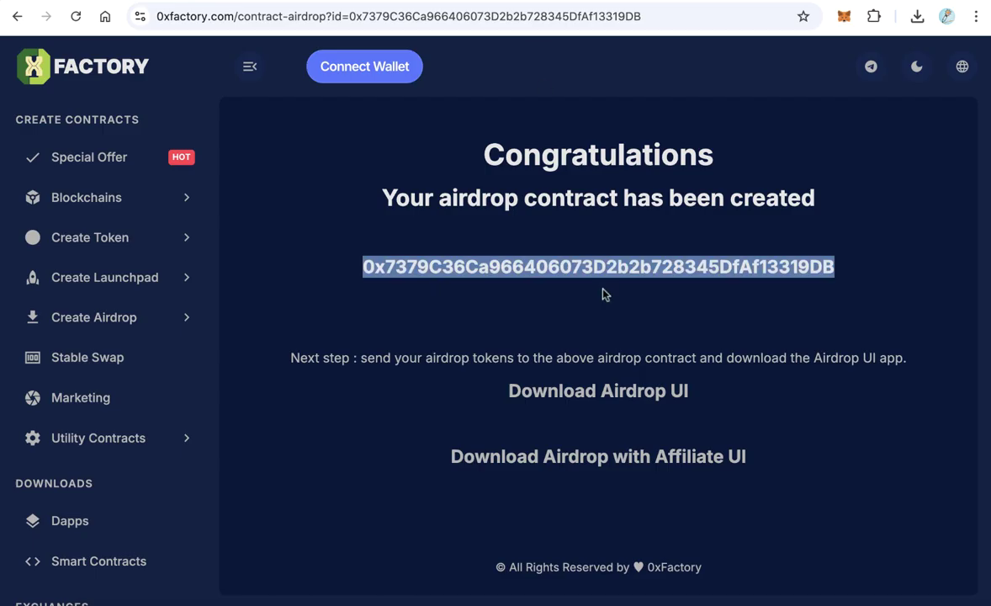
click(595, 288)
double_click(568, 269)
click(579, 284)
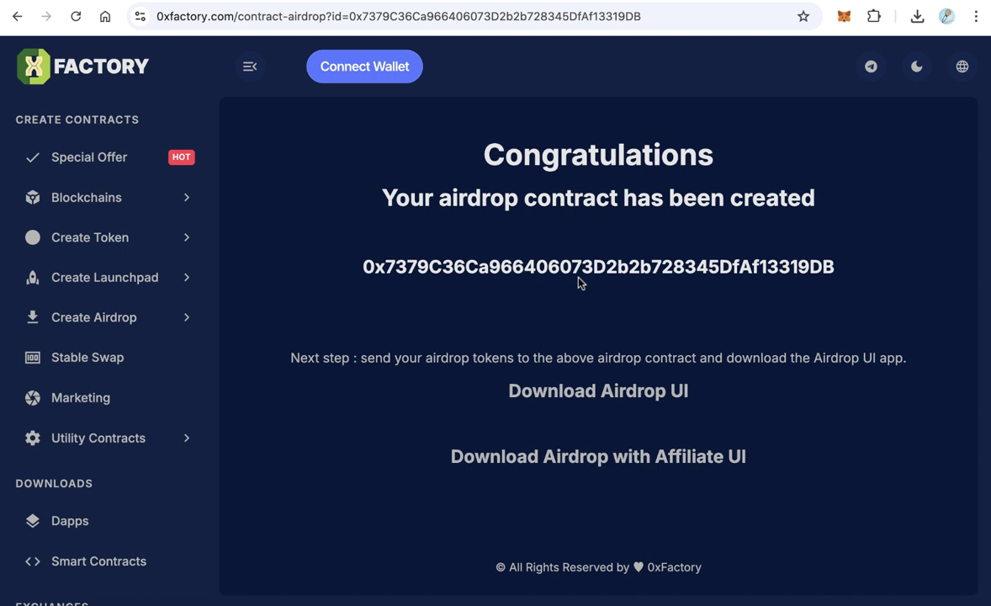
double_click(622, 266)
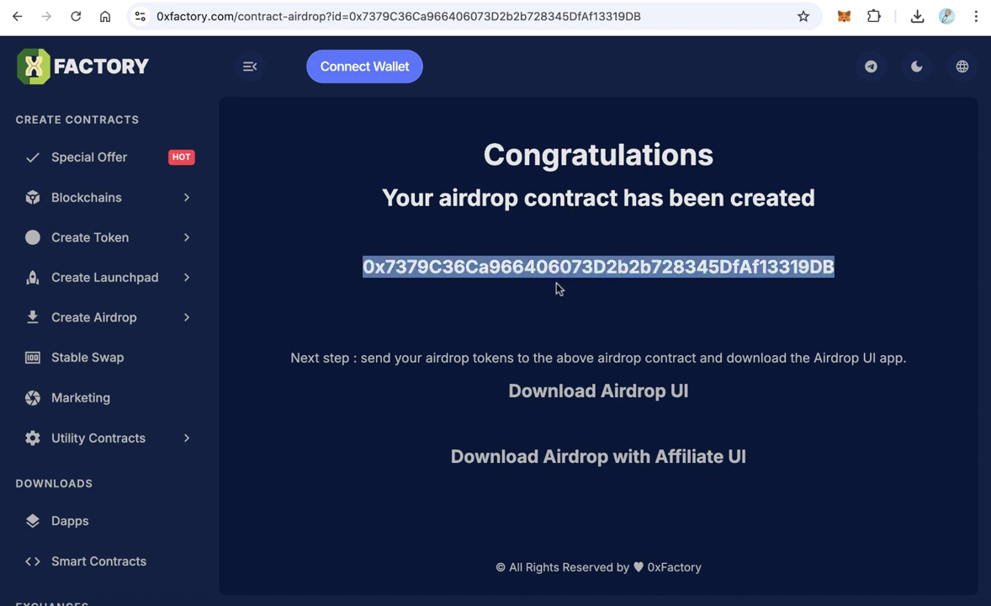